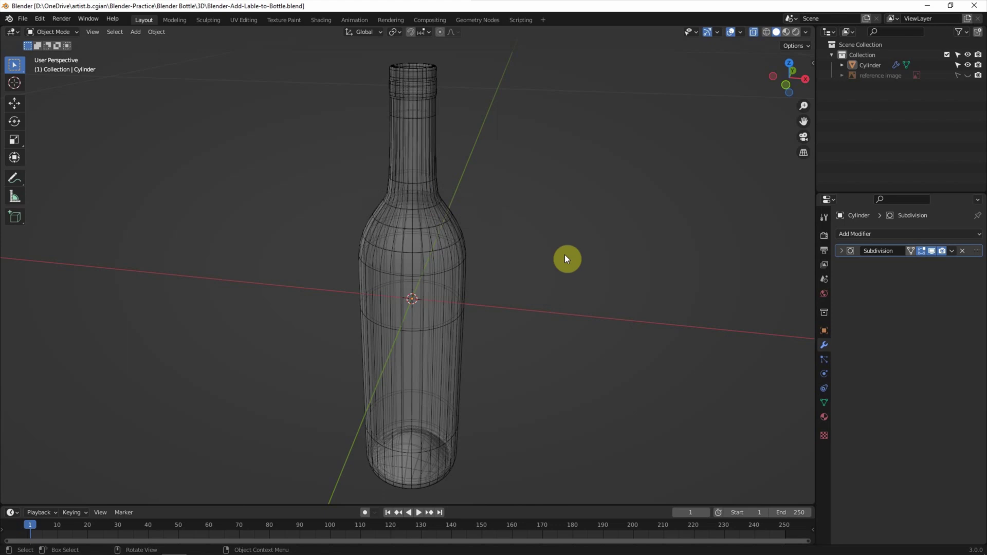
# Step: Rename the Cylinder object to Bottle in the Outliner
pyautogui.click(455, 235)
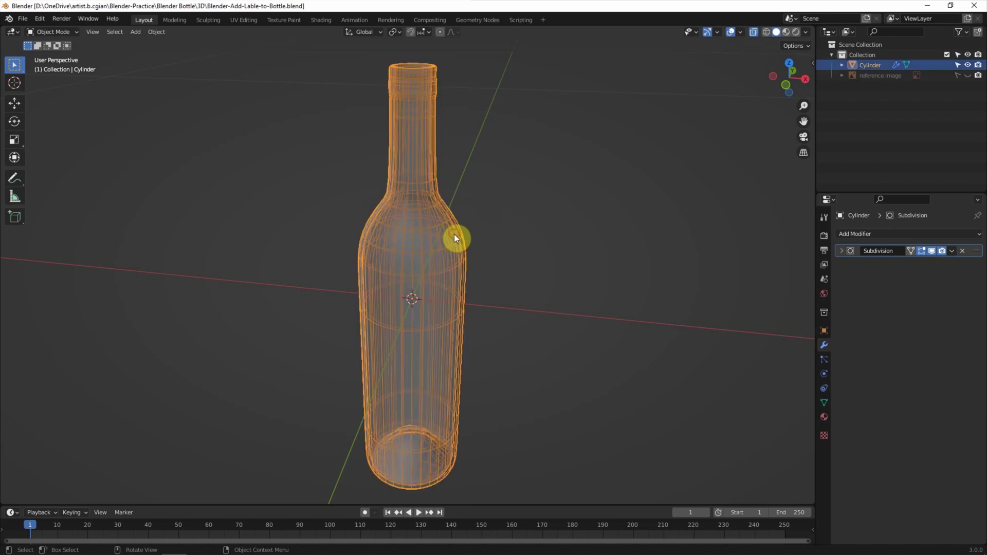
pyautogui.doubleClick(873, 66)
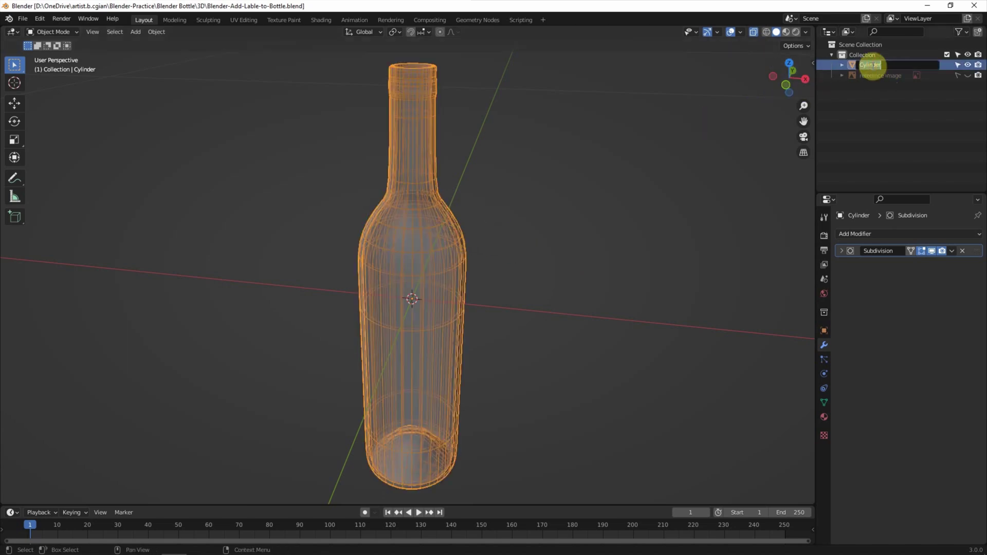
pyautogui.write('Bottle')
pyautogui.press('Return')
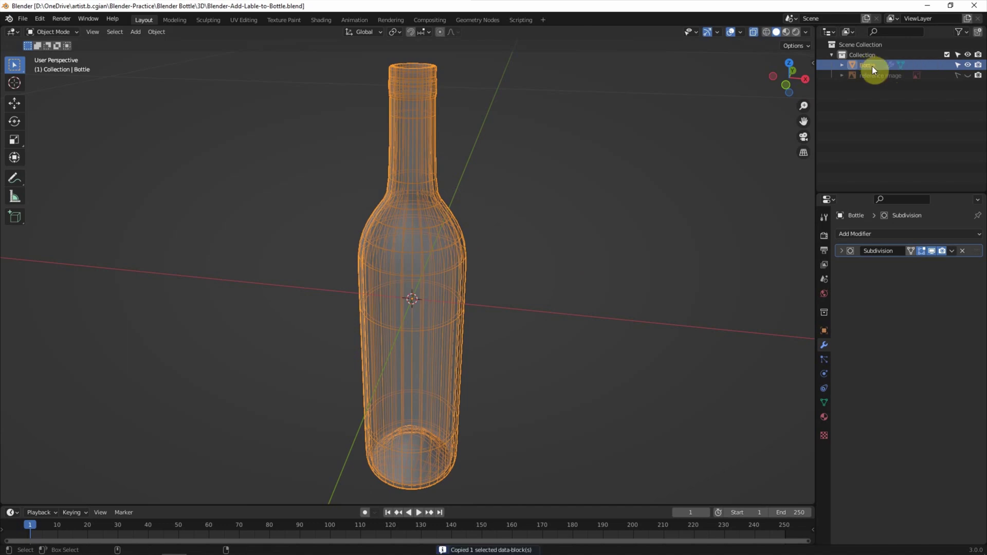
# Step: Duplicate Bottle, rename the copy Label, and hide the original Bottle
pyautogui.hotkey('ctrl', 'c')
pyautogui.hotkey('ctrl', 'v')
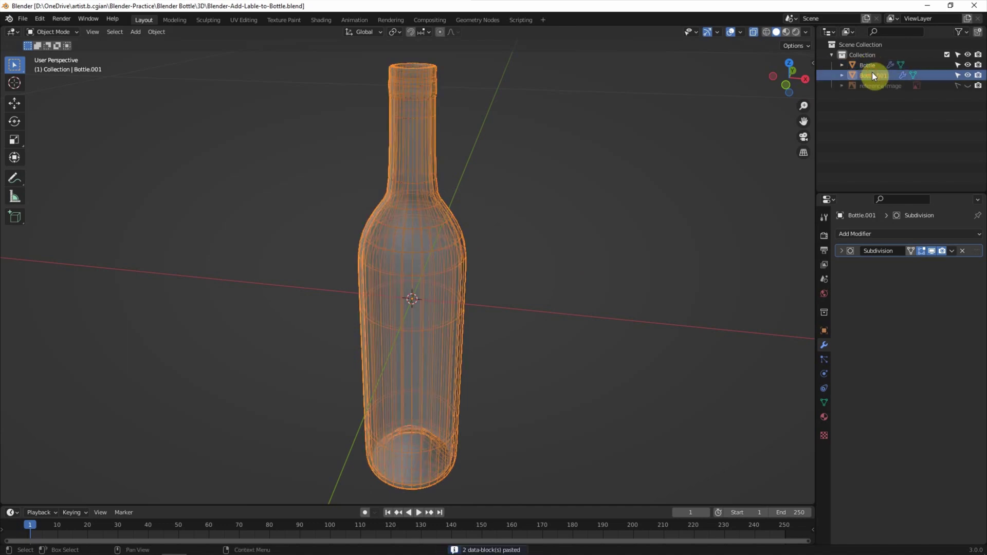
pyautogui.doubleClick(873, 75)
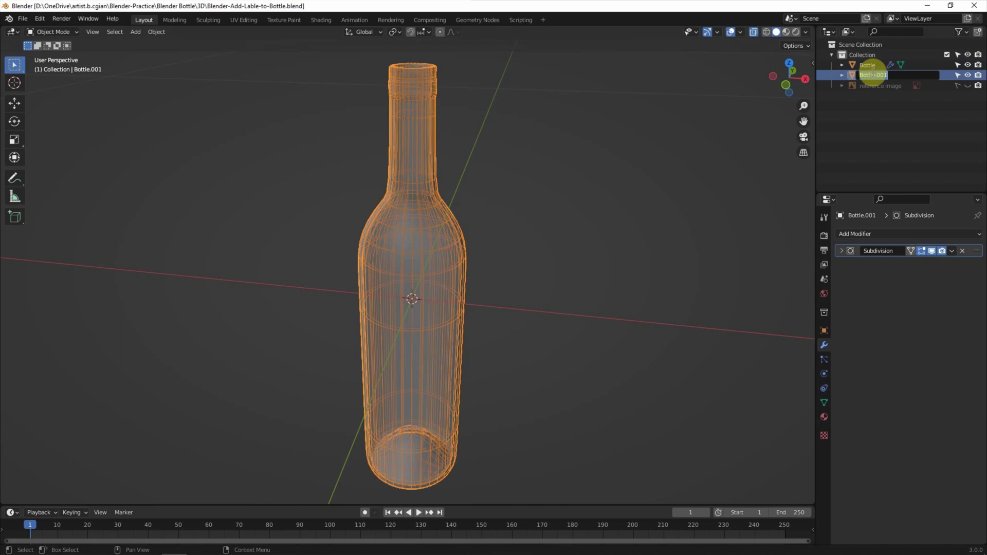
pyautogui.write('Label')
pyautogui.press('Return')
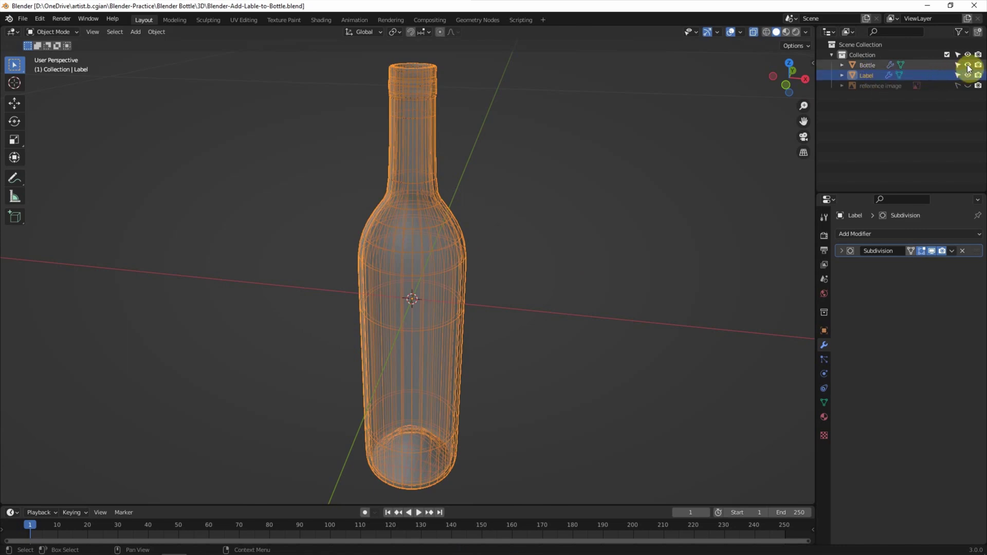
pyautogui.click(969, 66)
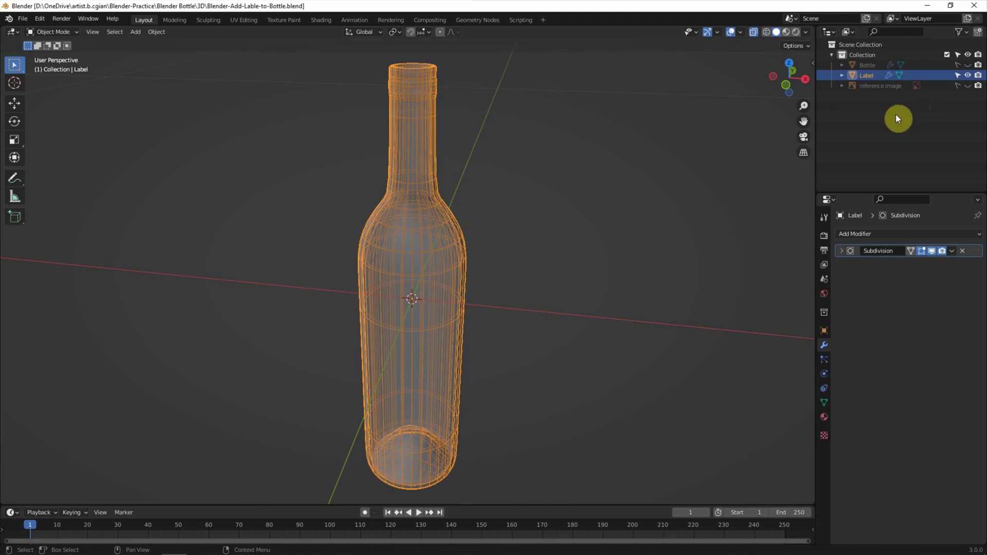
# Step: Disable Label's Subdivision viewport display and X-ray so it shows as a solid base mesh
pyautogui.click(931, 251)
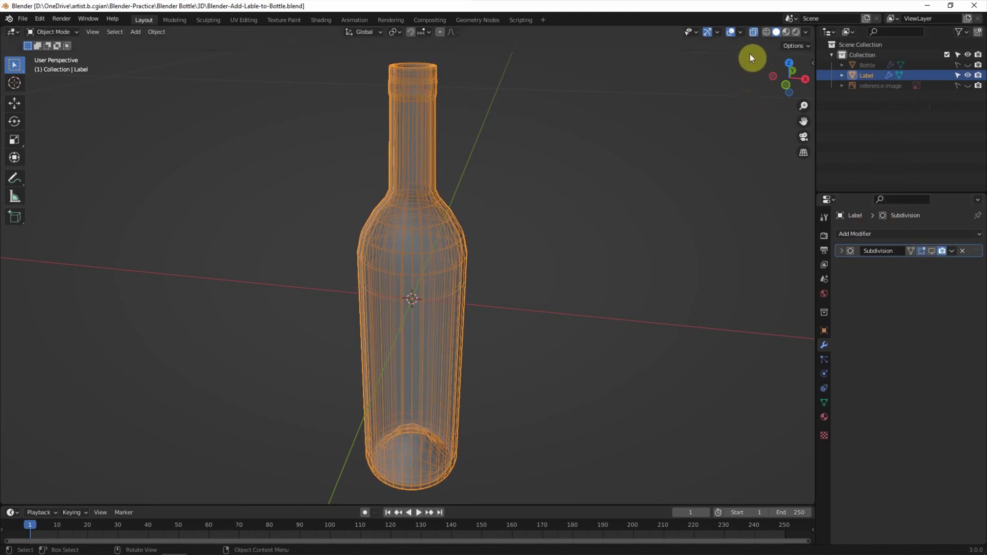
pyautogui.click(753, 32)
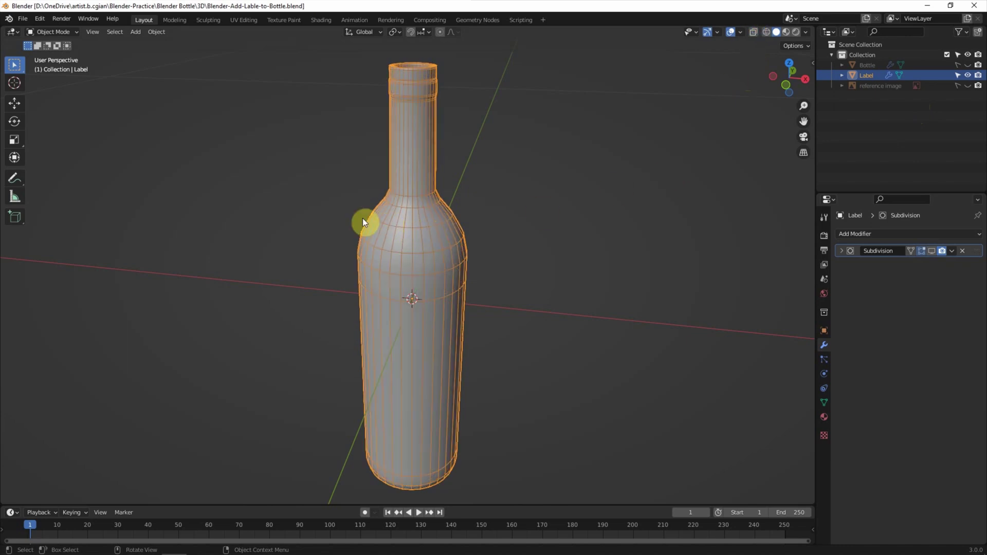
pyautogui.click(57, 33)
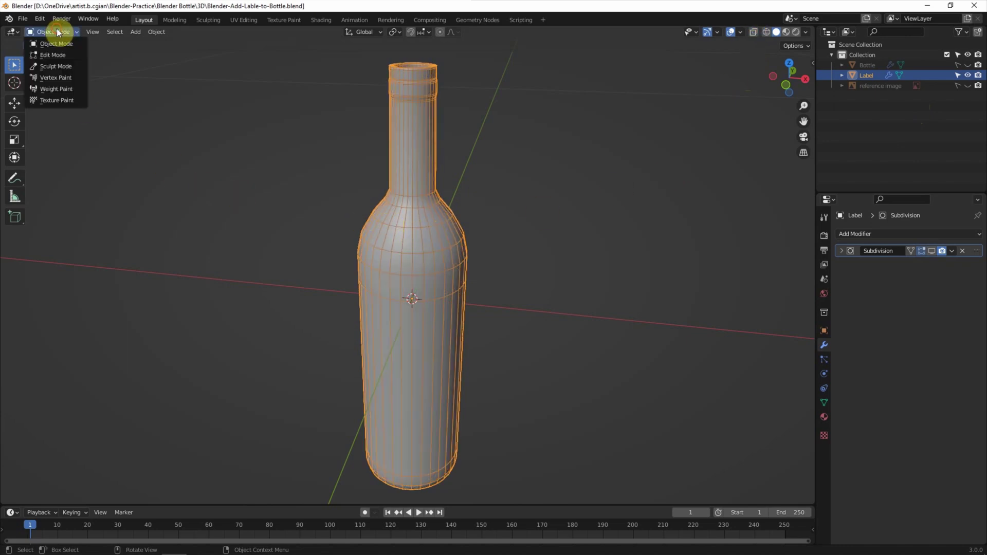
# Step: In Edit Mode, select the middle face loop and invert to select the neck and base
pyautogui.click(61, 56)
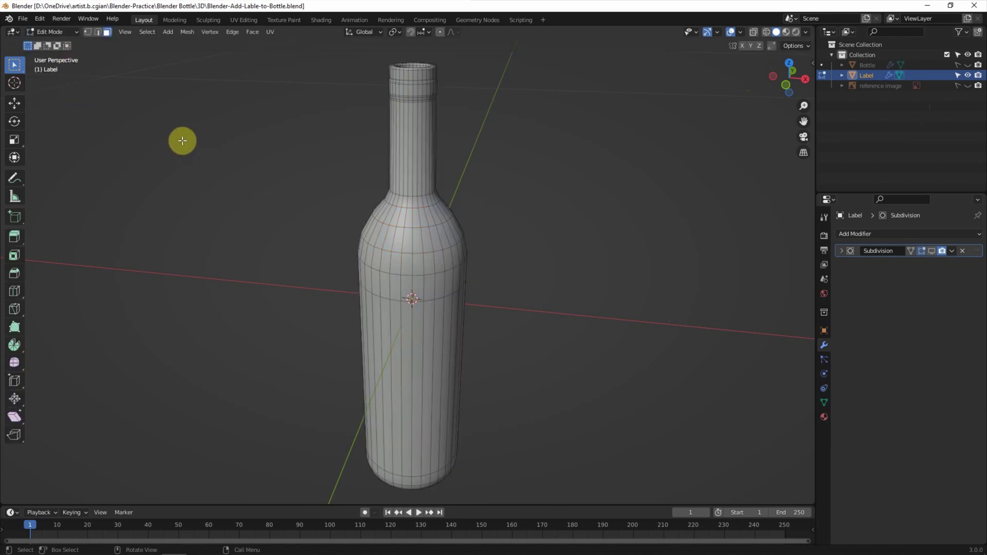
pyautogui.keyDown('alt'); pyautogui.click(418, 333); pyautogui.keyUp('alt')
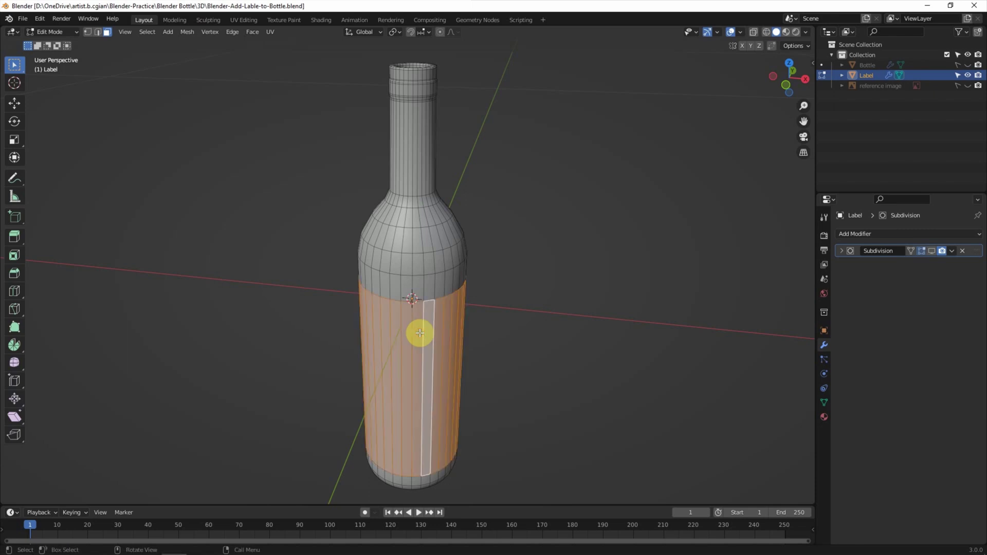
pyautogui.click(148, 32)
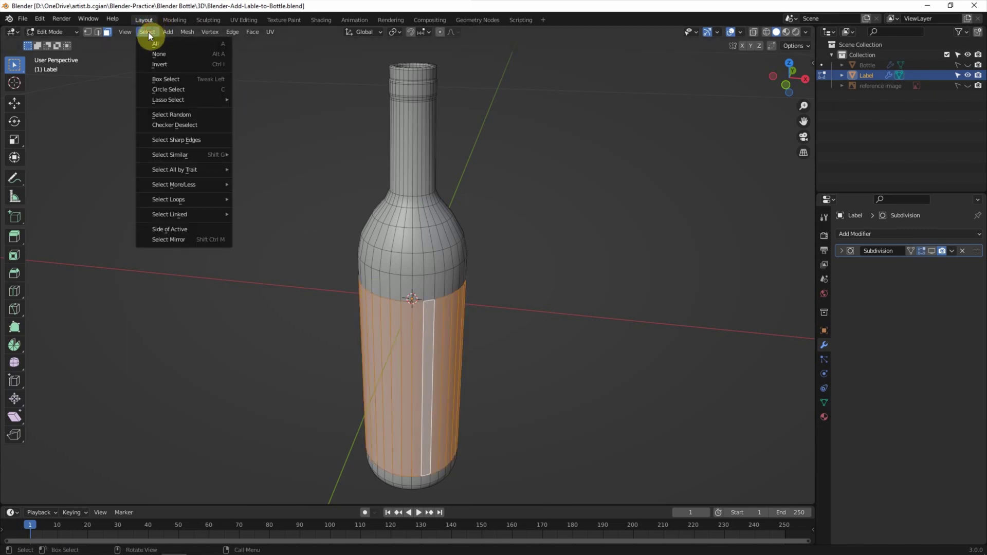
pyautogui.click(174, 64)
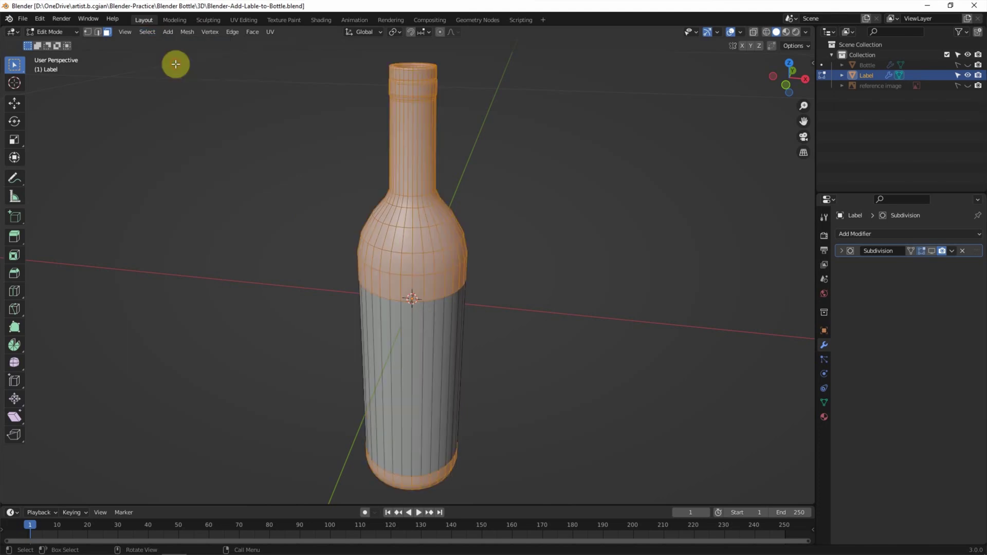
# Step: Delete the neck and base vertices, leaving only the middle label band
pyautogui.press('x')
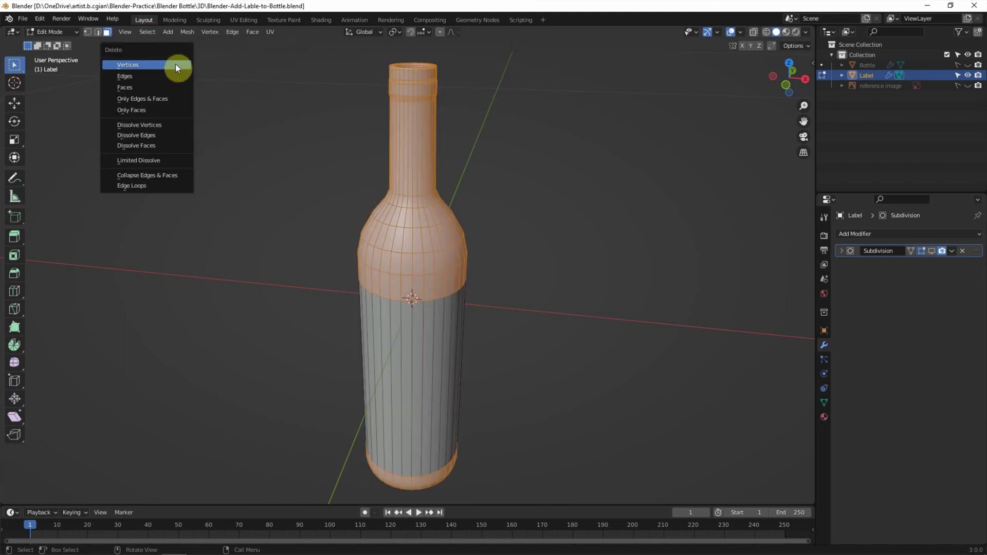
pyautogui.click(175, 83)
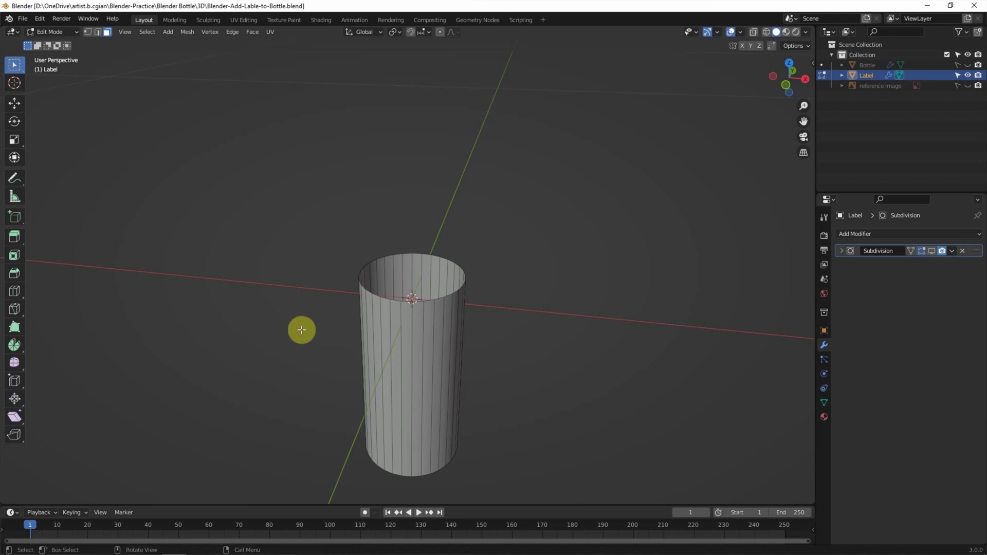
pyautogui.moveTo(318, 383)
pyautogui.mouseDown(button='middle')
pyautogui.moveTo(335, 286)
pyautogui.moveTo(326, 301)
pyautogui.mouseUp(button='middle')
pyautogui.scroll(3, 338, 288)
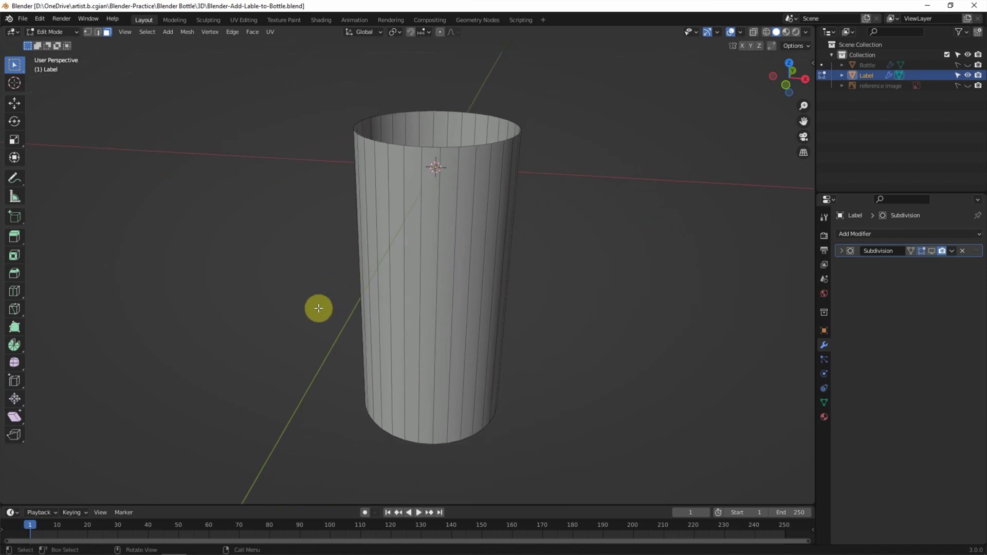
# Step: Show the sidebar's View tab with the MeasureIt Tools panel expanded
pyautogui.click(813, 61)
pyautogui.click(806, 107)
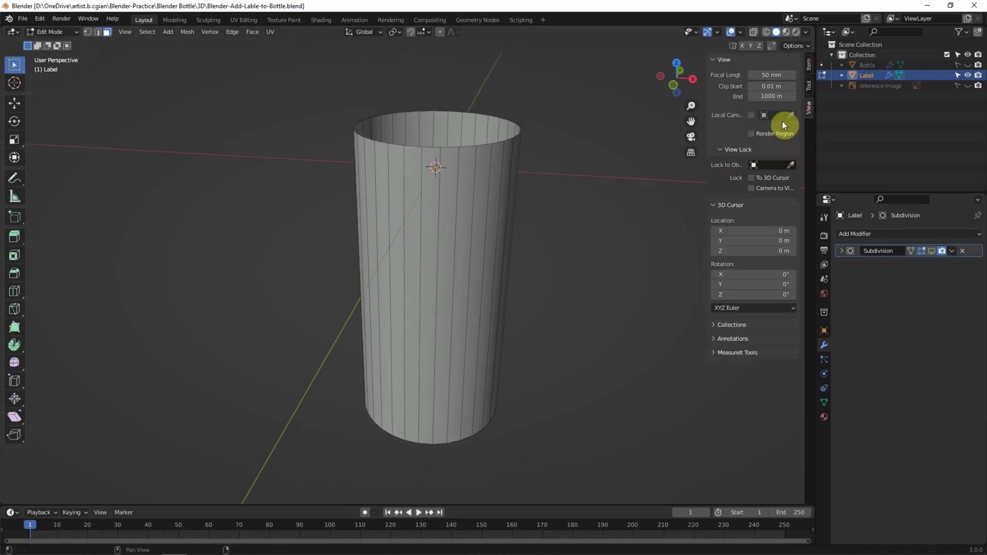
pyautogui.click(713, 353)
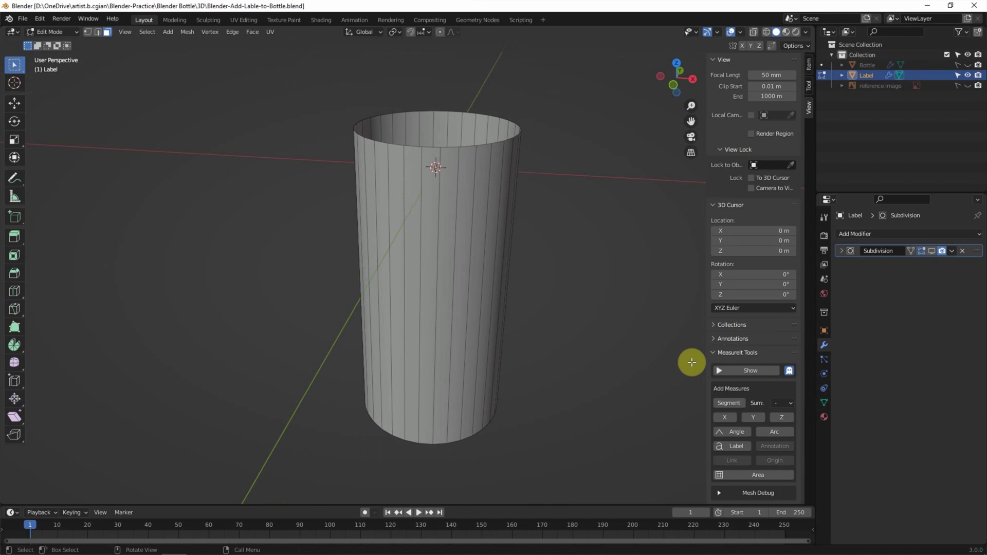
pyautogui.moveTo(692, 362)
pyautogui.mouseDown(button='middle')
pyautogui.moveTo(581, 324)
pyautogui.moveTo(222, 121)
pyautogui.mouseUp(button='middle')
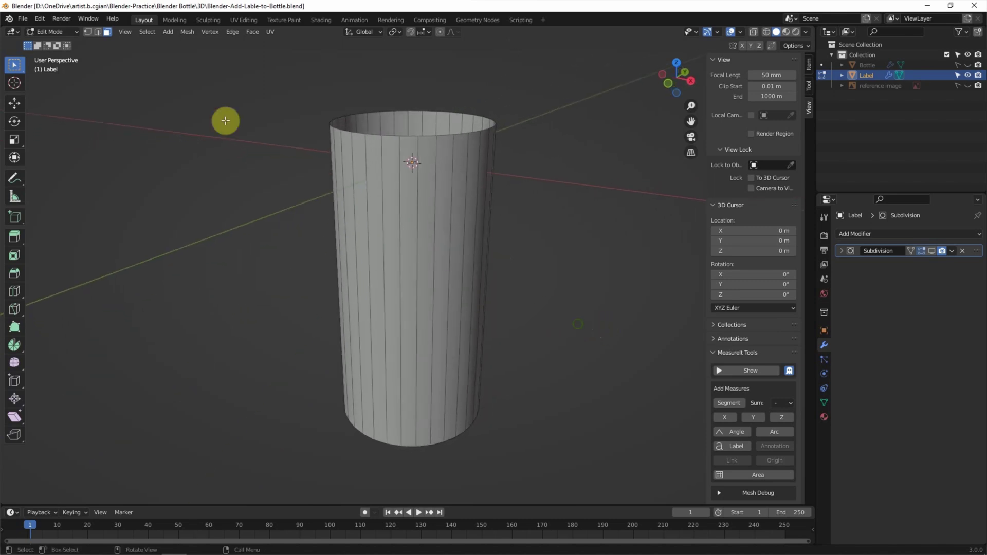
# Step: Add a MeasureIt segment measure along a vertical edge of the label cylinder
pyautogui.click(484, 152)
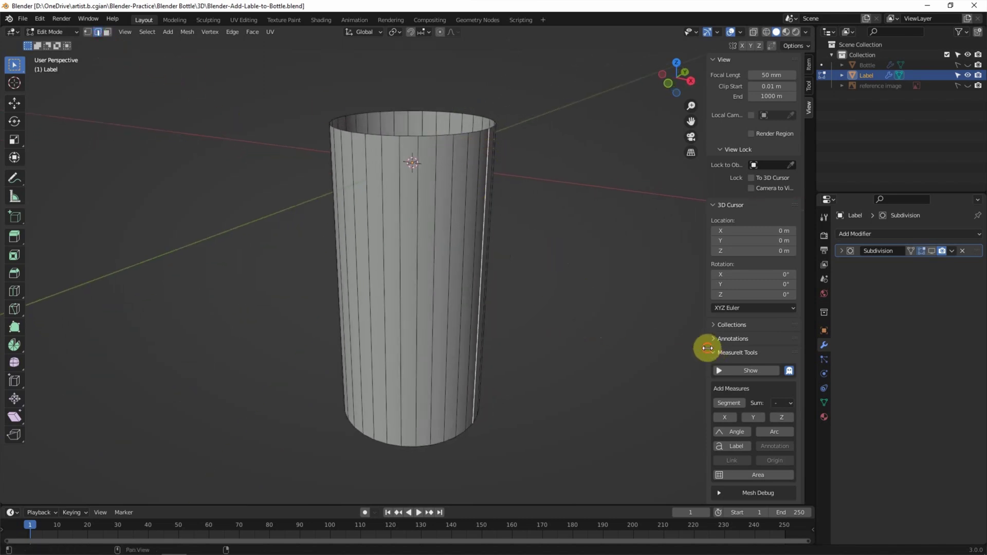
pyautogui.moveTo(707, 348); pyautogui.dragTo(672, 347)
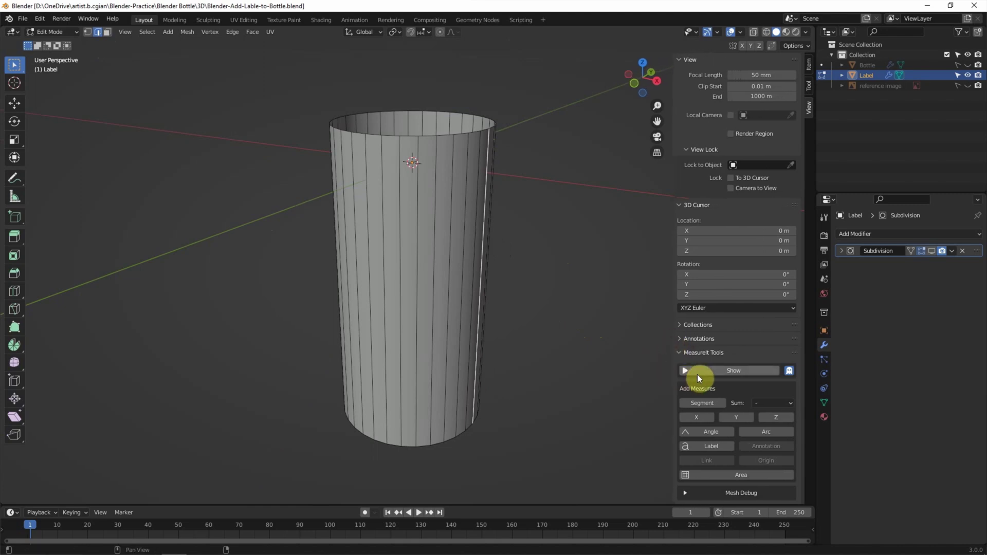
pyautogui.click(701, 402)
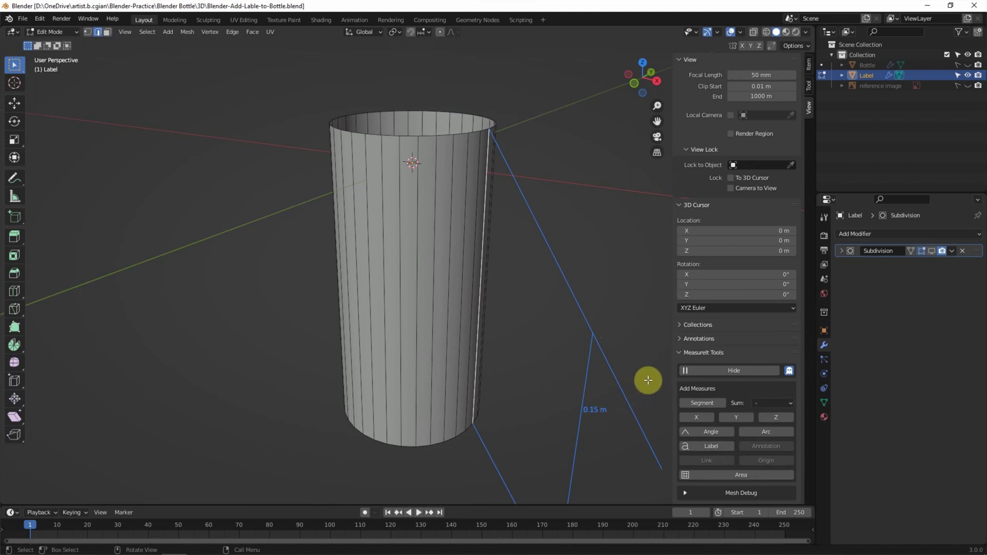
pyautogui.scroll(-1, 706, 377)
pyautogui.scroll(-2, 707, 377)
pyautogui.scroll(-3, 708, 377)
pyautogui.scroll(-1, 702, 408)
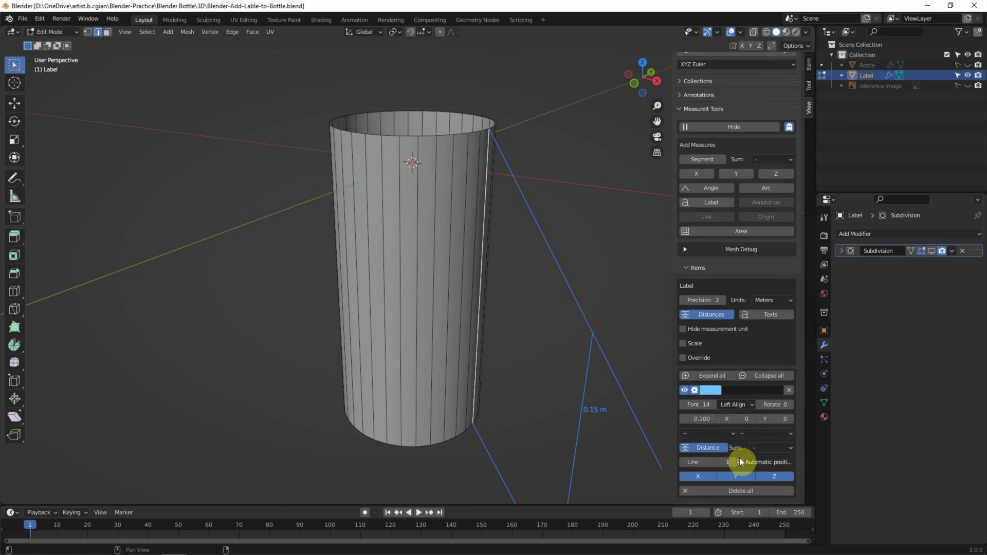
# Step: Turn off automatic position, set offset 0.040, and show units in millimetres (154.77 mm)
pyautogui.click(740, 462)
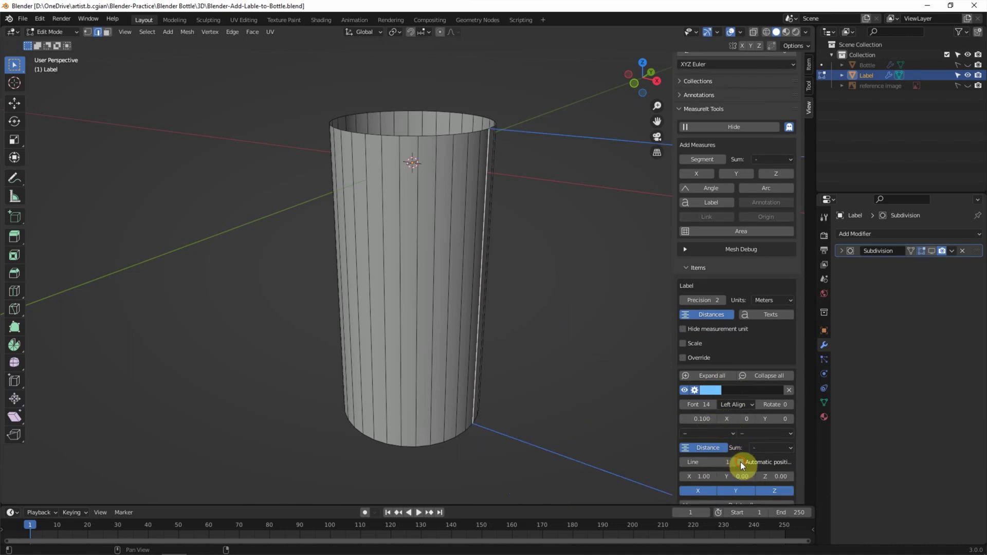
pyautogui.click(684, 421)
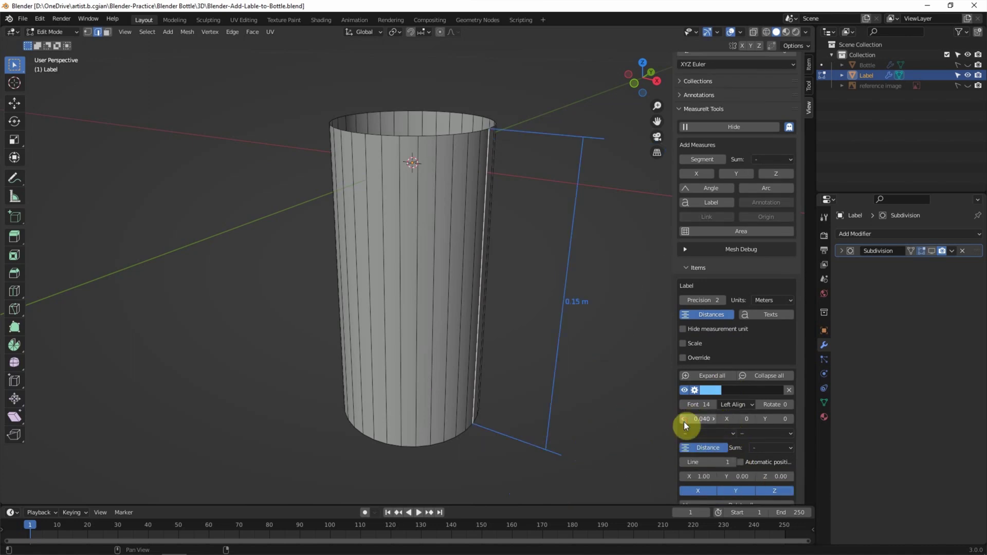
pyautogui.click(768, 301)
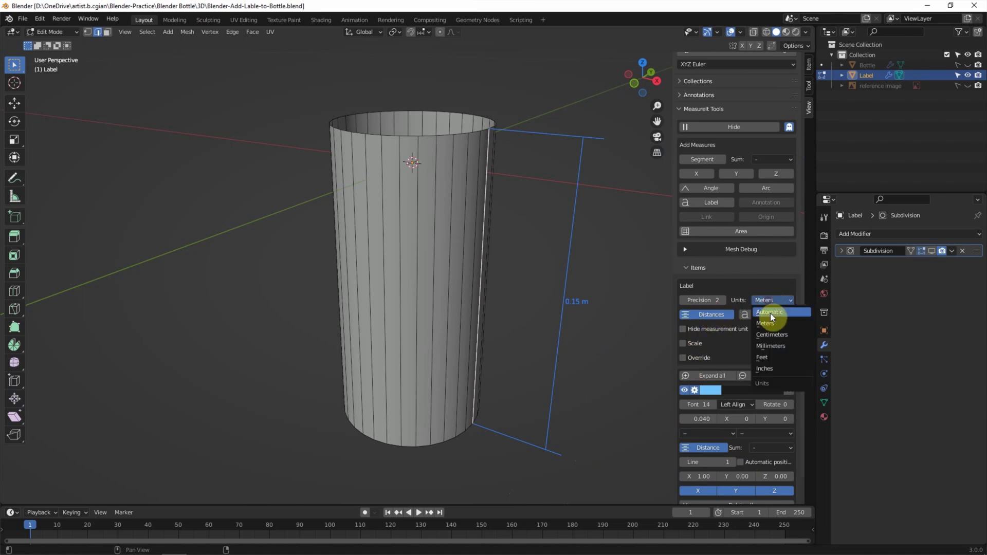
pyautogui.click(777, 346)
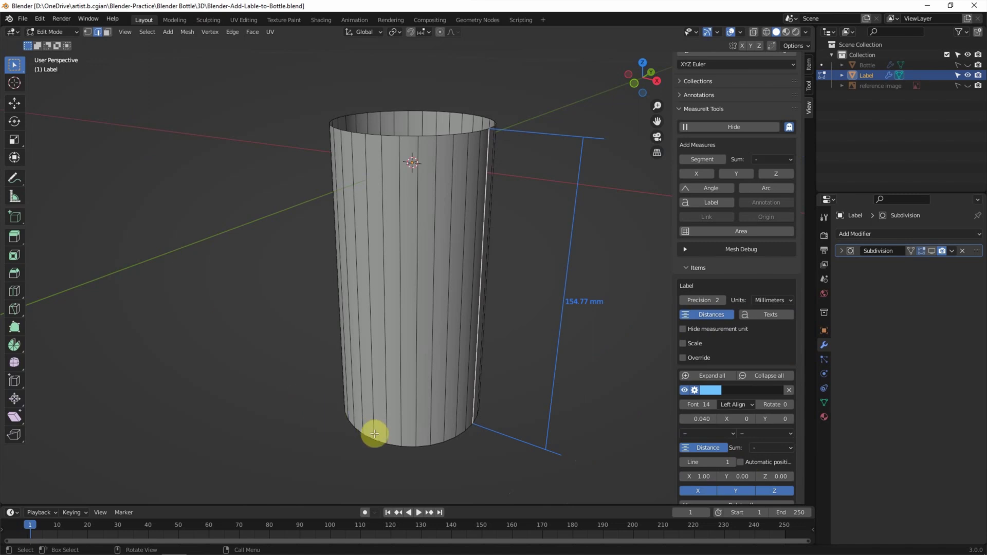
# Step: Select the bottom edge loop and drag it upward with the Move tool
pyautogui.keyDown('alt'); pyautogui.keyDown('shift'); pyautogui.click(390, 446); pyautogui.keyUp('shift'); pyautogui.keyUp('alt')
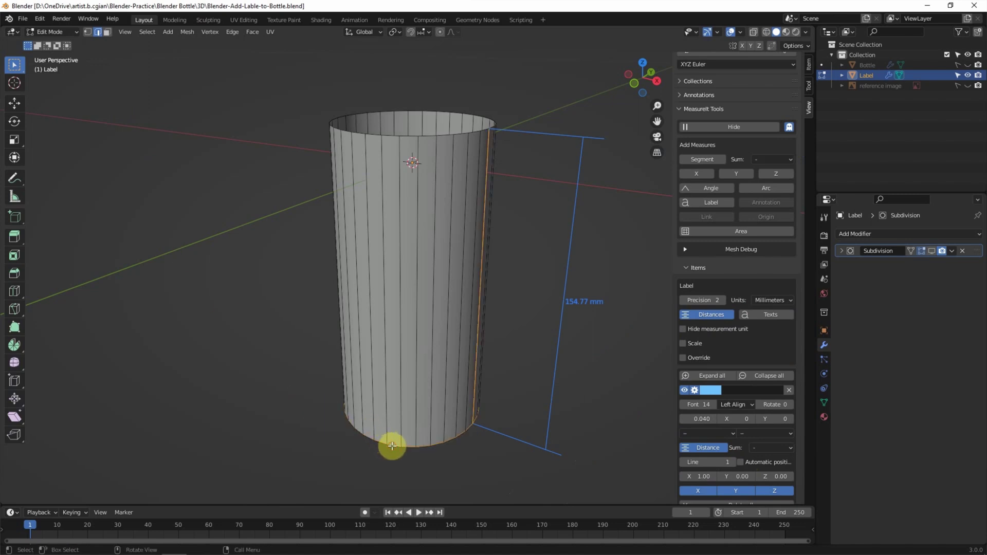
pyautogui.keyDown('alt'); pyautogui.click(391, 445); pyautogui.keyUp('alt')
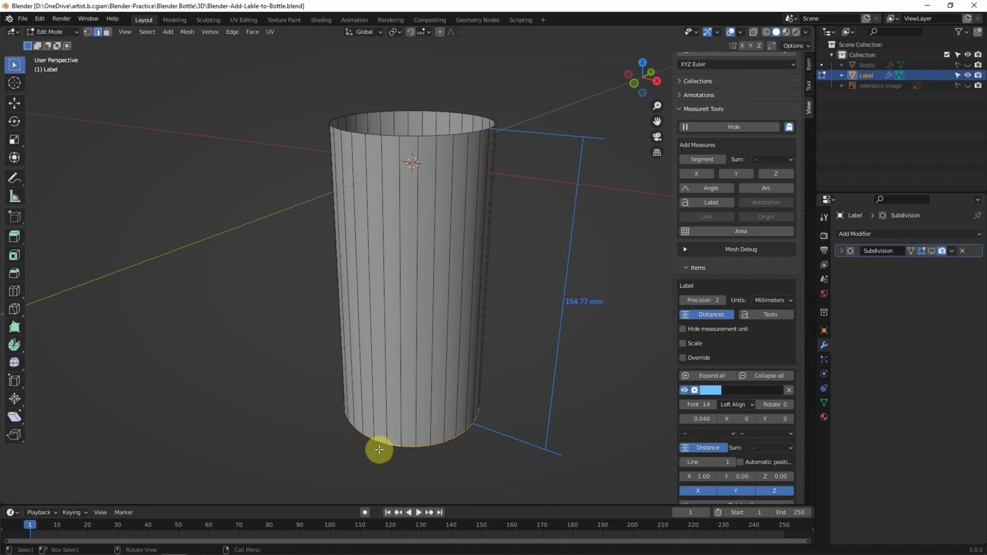
pyautogui.click(14, 103)
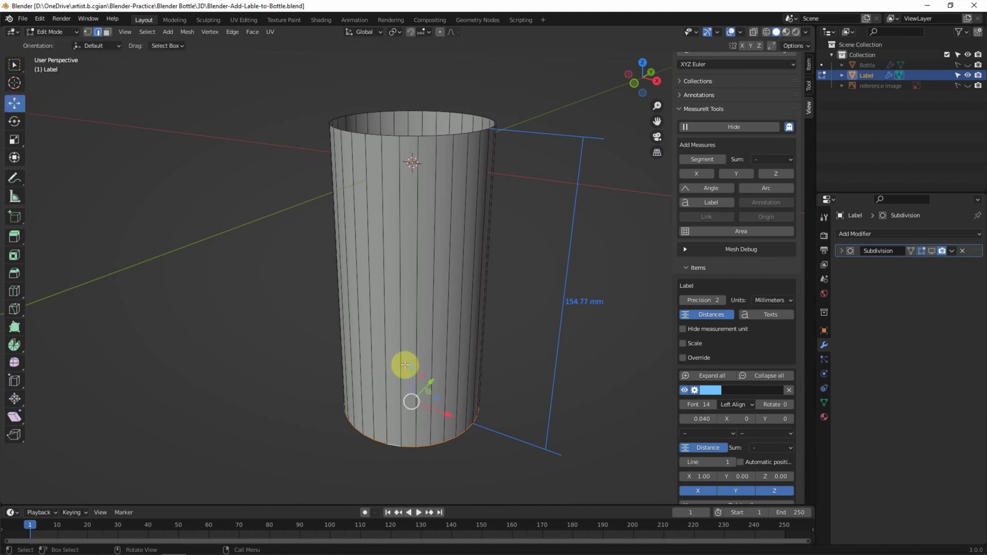
pyautogui.moveTo(411, 366); pyautogui.dragTo(412, 326)
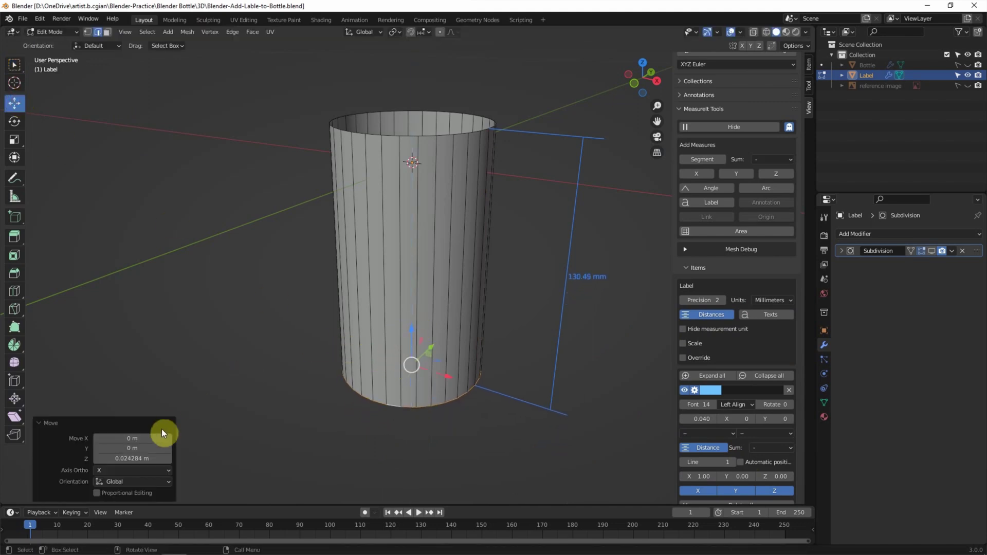
# Step: Set the move's Z value so the label height reads exactly 135.00 mm
pyautogui.doubleClick(144, 458)
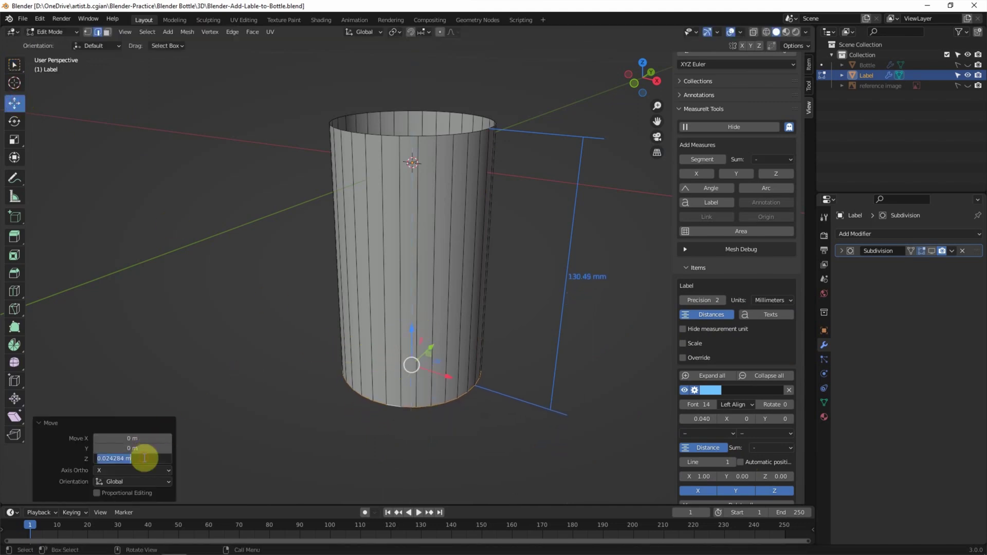
pyautogui.write('0.01')
pyautogui.write('975')
pyautogui.press('Return')
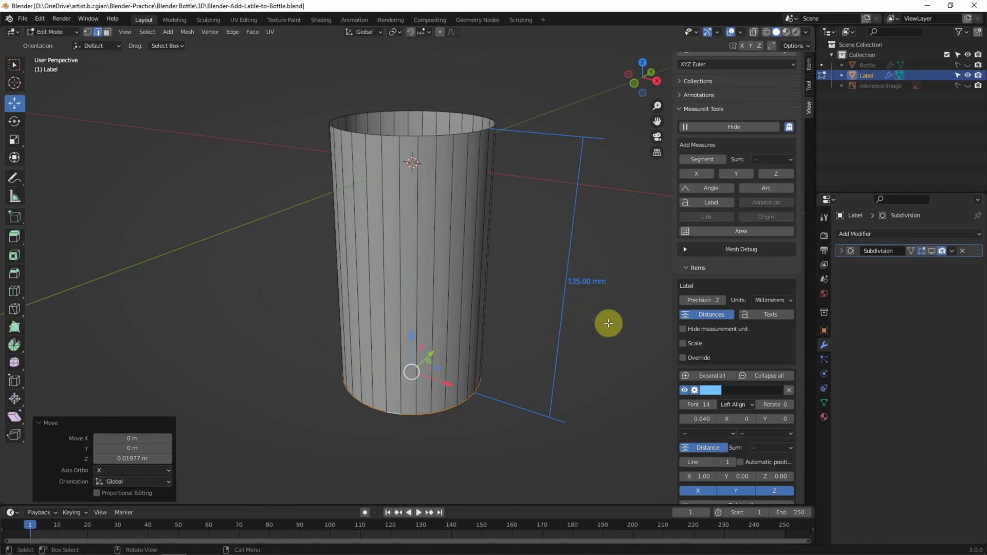
pyautogui.click(18, 67)
# Step: In vertex mode, select two opposite vertices on the label's top rim
pyautogui.click(263, 146)
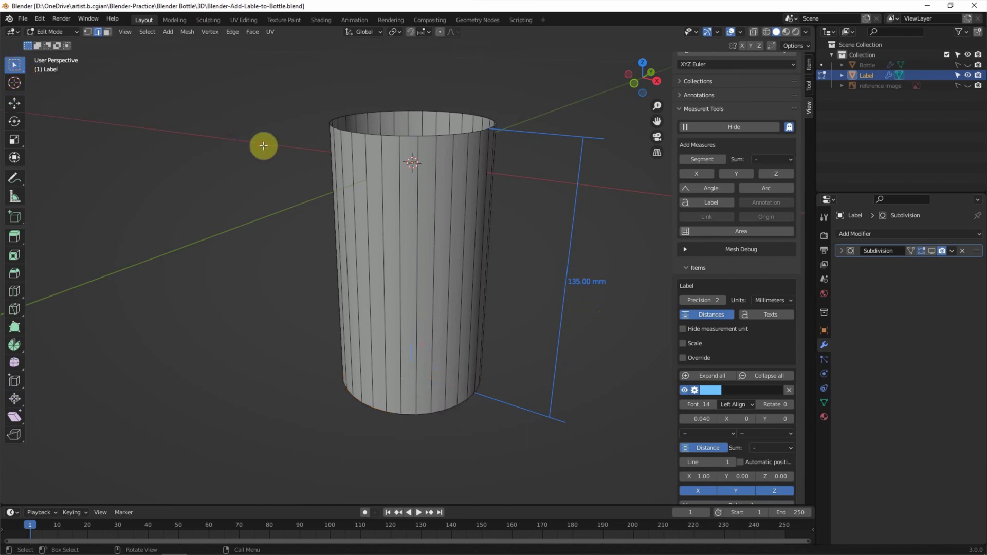
pyautogui.moveTo(238, 105); pyautogui.dragTo(150, 83, button='middle')
pyautogui.click(88, 33)
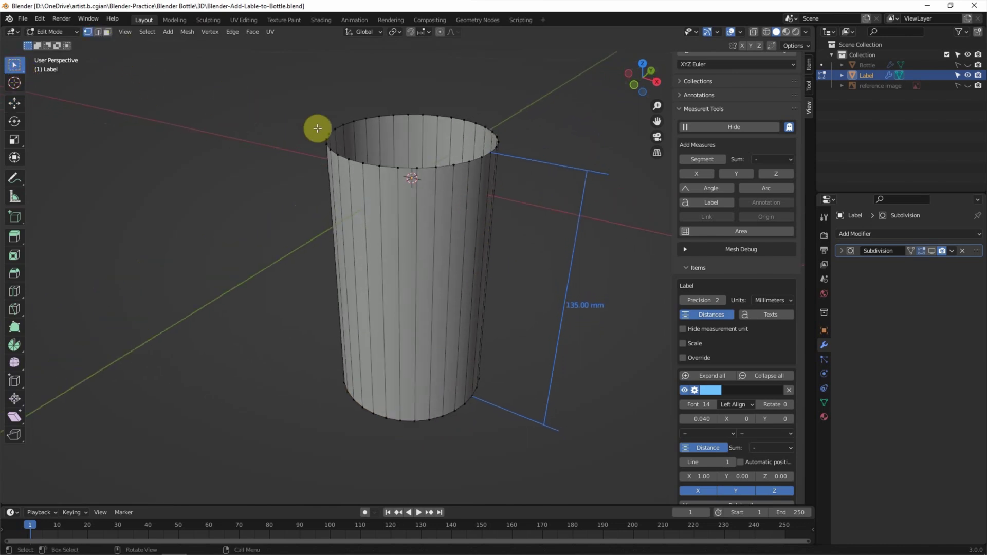
pyautogui.moveTo(317, 128); pyautogui.dragTo(462, 164, button='middle')
pyautogui.click(492, 167)
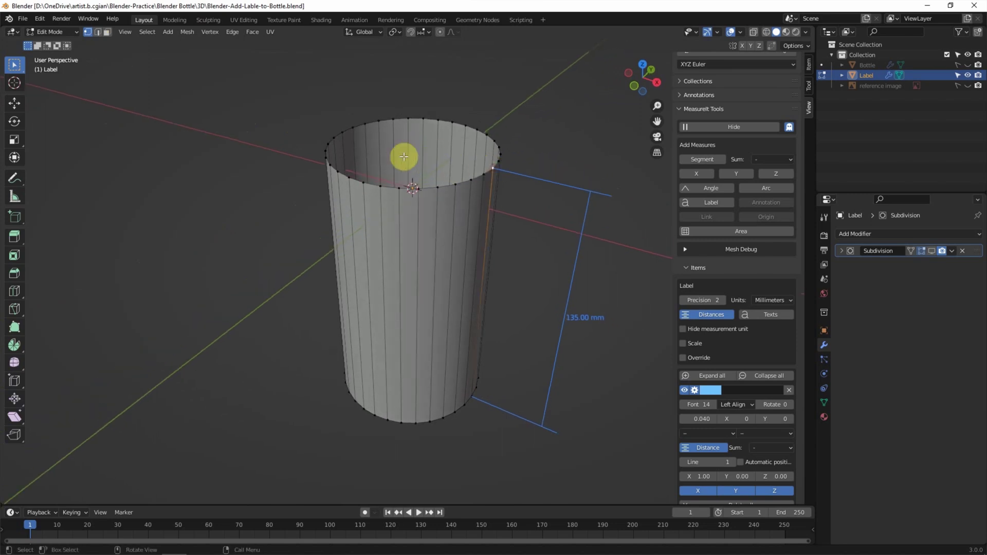
pyautogui.keyDown('shift'); pyautogui.click(343, 132); pyautogui.keyUp('shift')
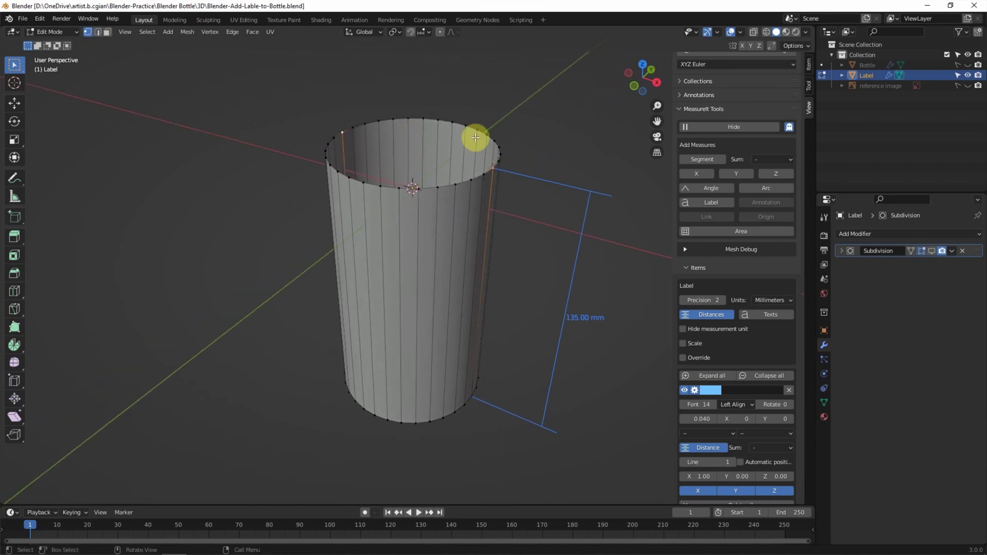
# Step: Add a MeasureIt segment between them with offset 0.010, reading 75.80 mm diameter
pyautogui.click(694, 158)
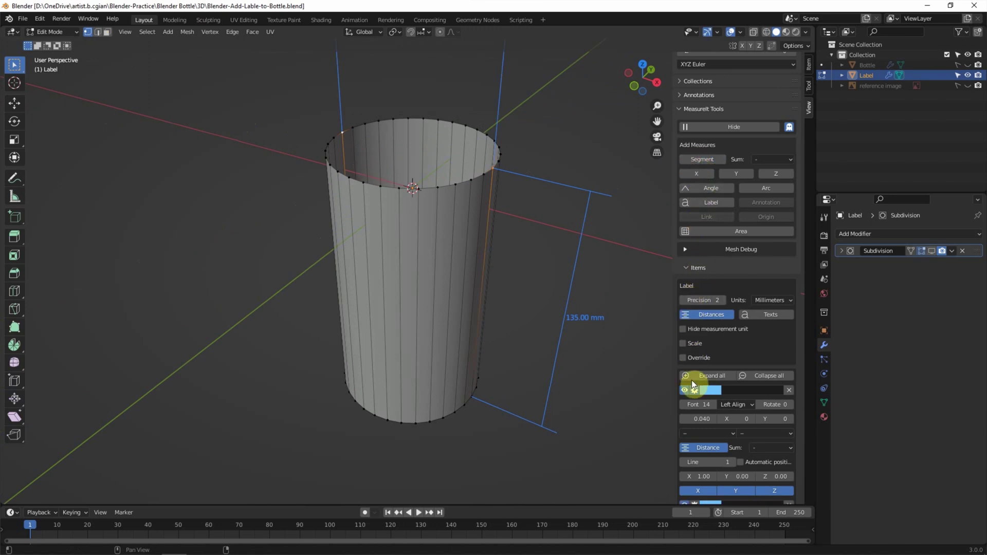
pyautogui.scroll(-3, 693, 381)
pyautogui.click(696, 453)
pyautogui.scroll(-3, 697, 448)
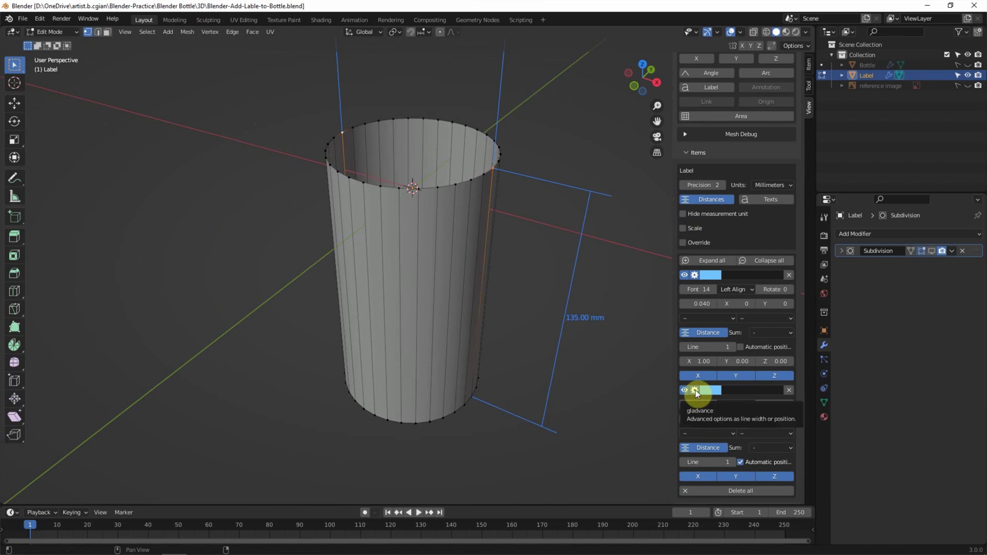
pyautogui.click(694, 390)
pyautogui.scroll(-1, 697, 392)
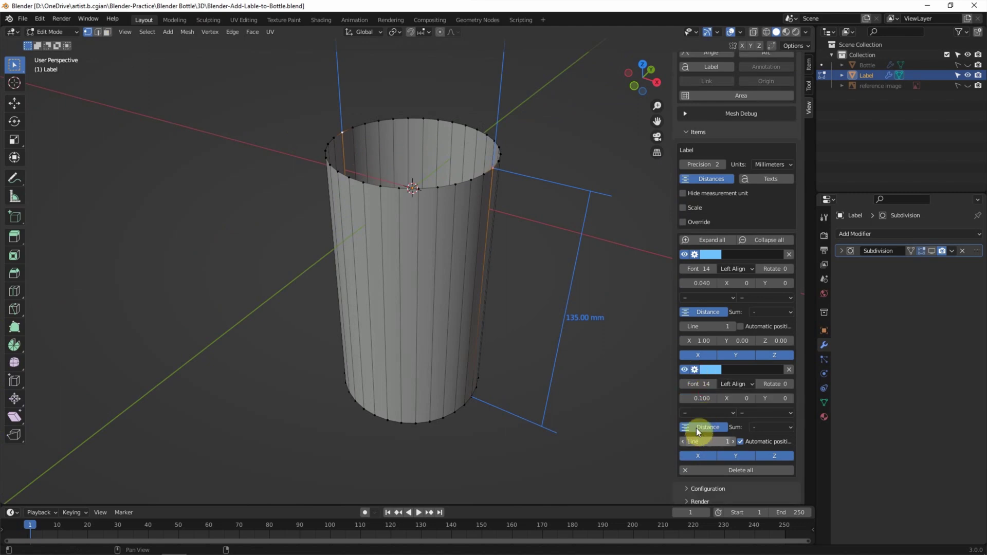
pyautogui.click(683, 398)
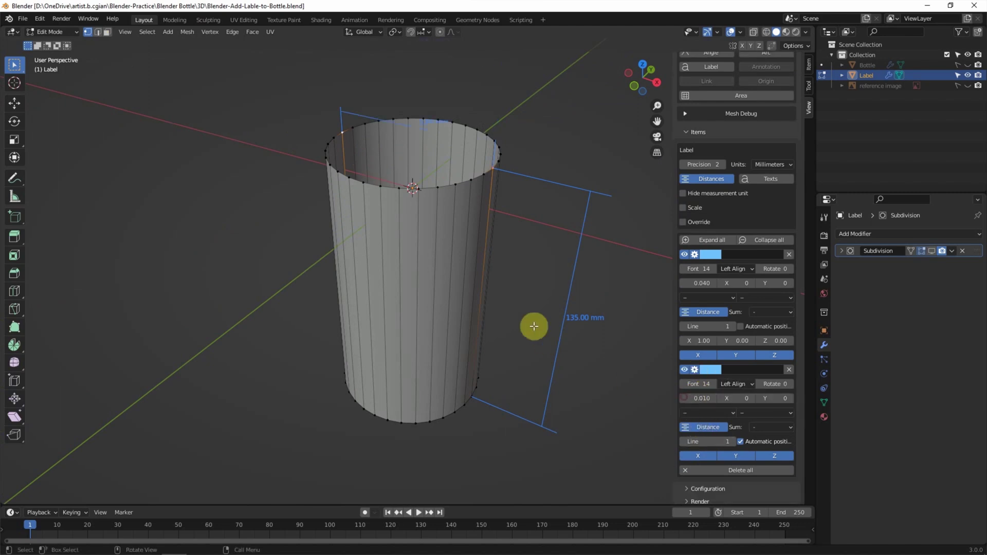
pyautogui.scroll(2, 533, 326)
pyautogui.scroll(2, 509, 336)
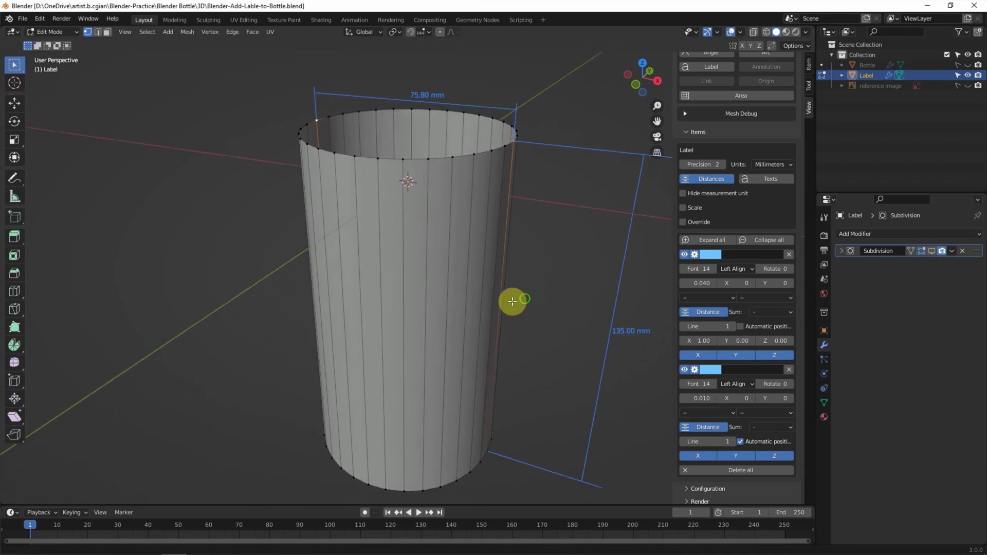
pyautogui.moveTo(522, 313); pyautogui.dragTo(366, 155, button='middle')
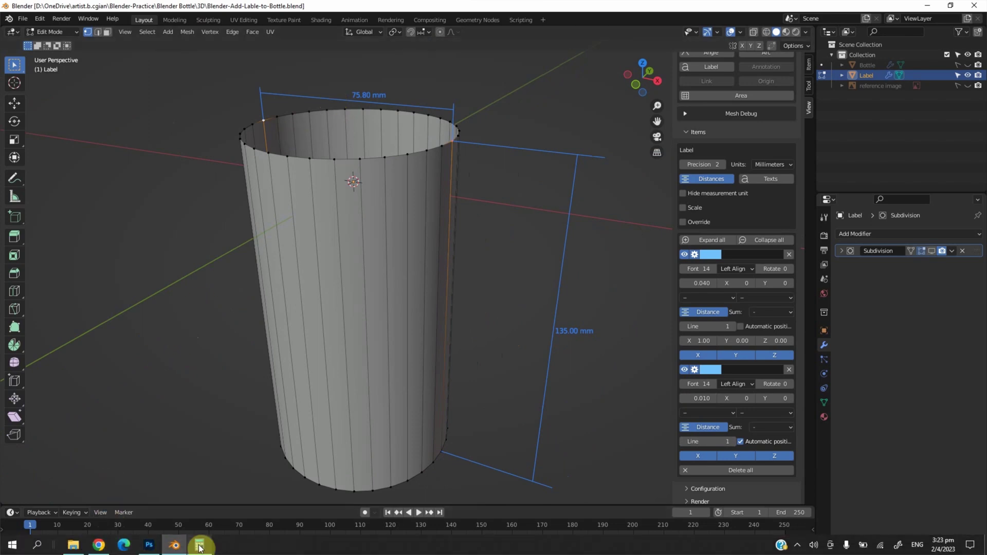
# Step: In Windows Calculator, multiply the 75.8 mm diameter by 3.14 for the circumference
pyautogui.click(198, 545)
pyautogui.moveTo(190, 131); pyautogui.dragTo(157, 129)
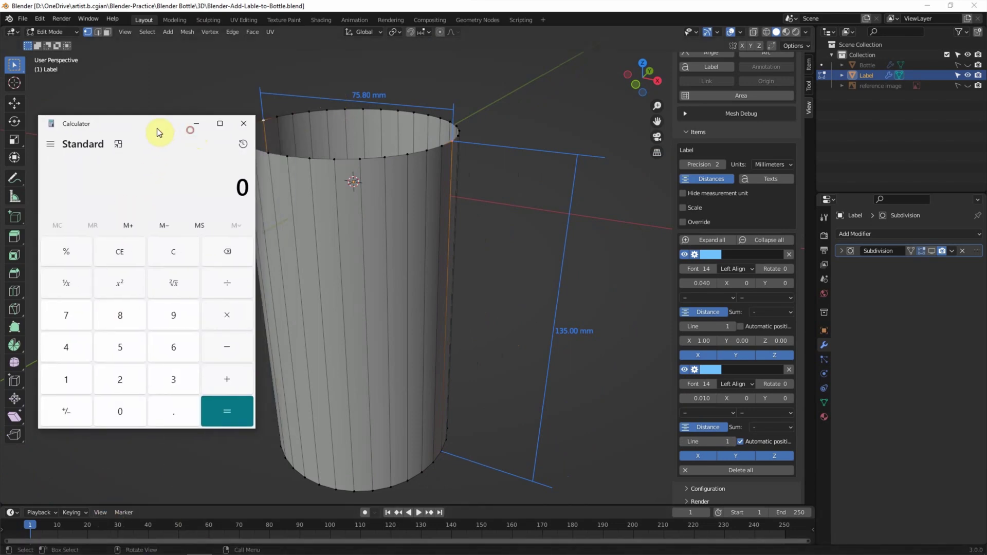
pyautogui.click(81, 321)
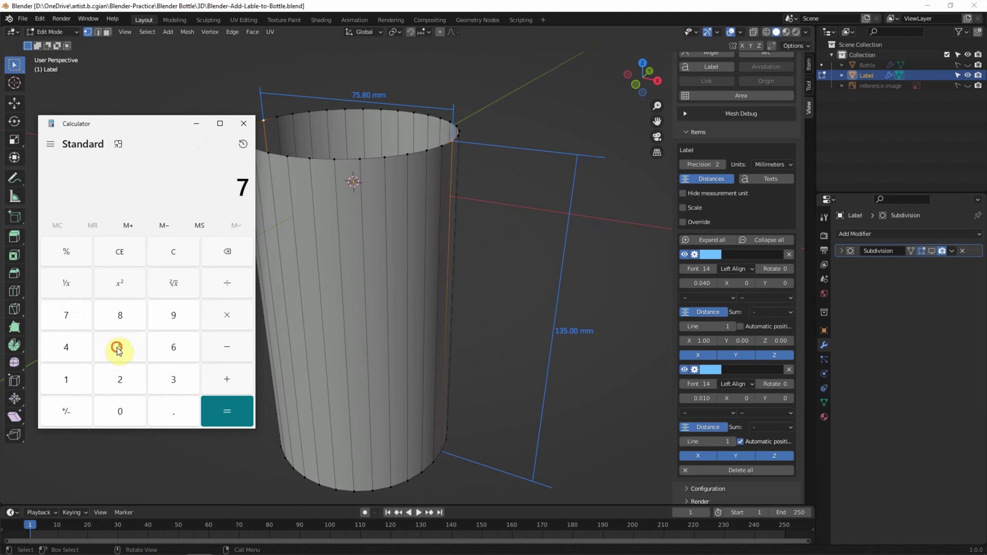
pyautogui.click(118, 351)
pyautogui.click(162, 408)
pyautogui.click(124, 321)
pyautogui.click(212, 320)
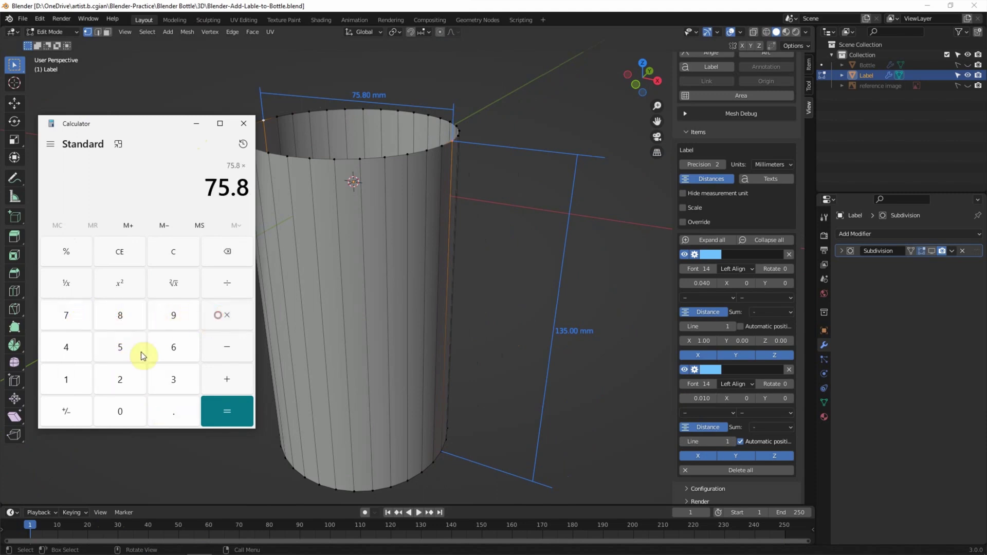
pyautogui.click(172, 379)
pyautogui.click(172, 411)
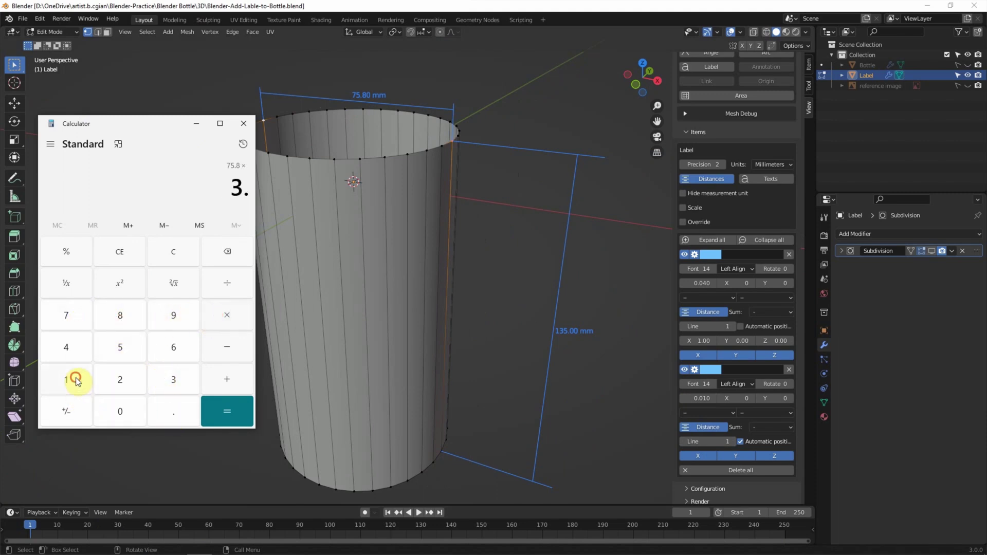
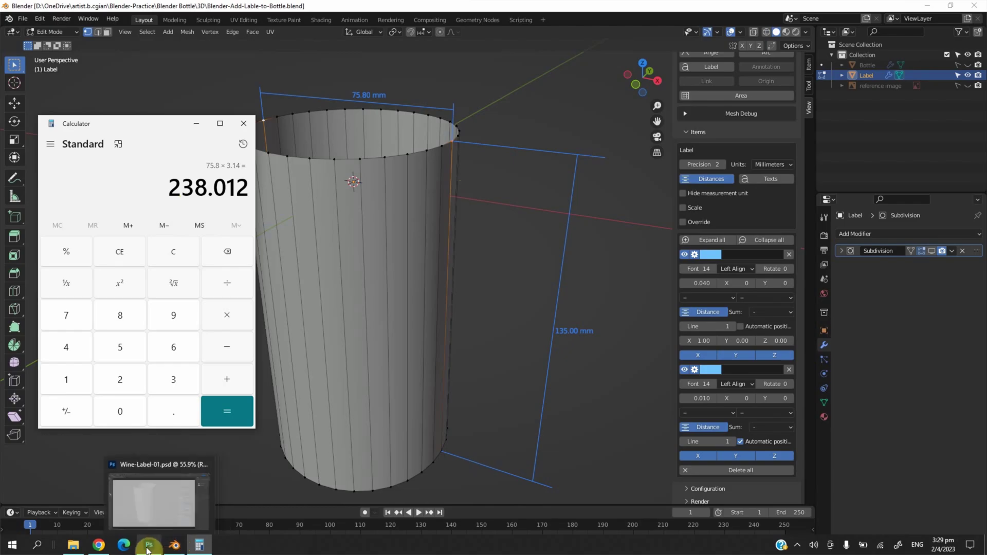
# Step: Resize the label document to 238 × 135 mm and show the Wine-Bottle-Label layer
pyautogui.click(149, 546)
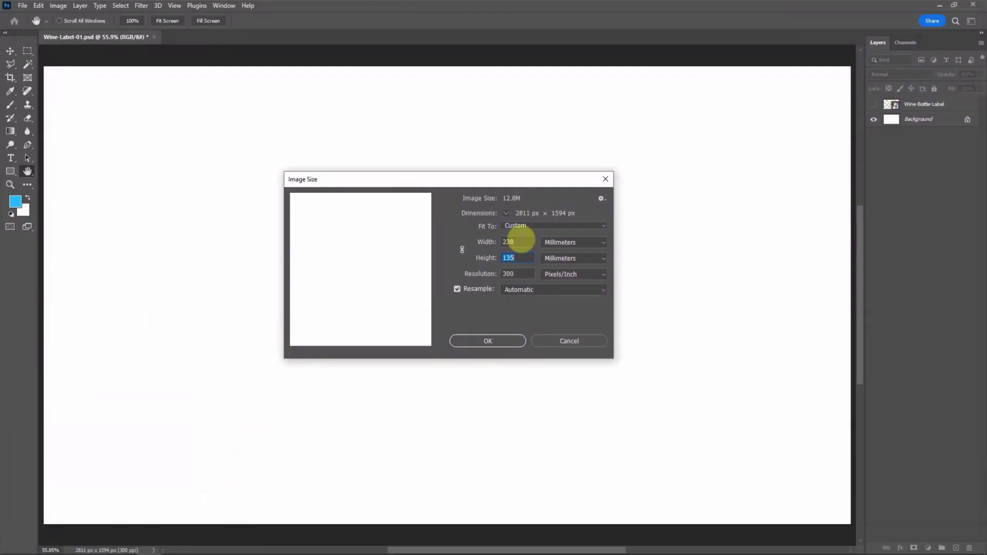
pyautogui.click(510, 247)
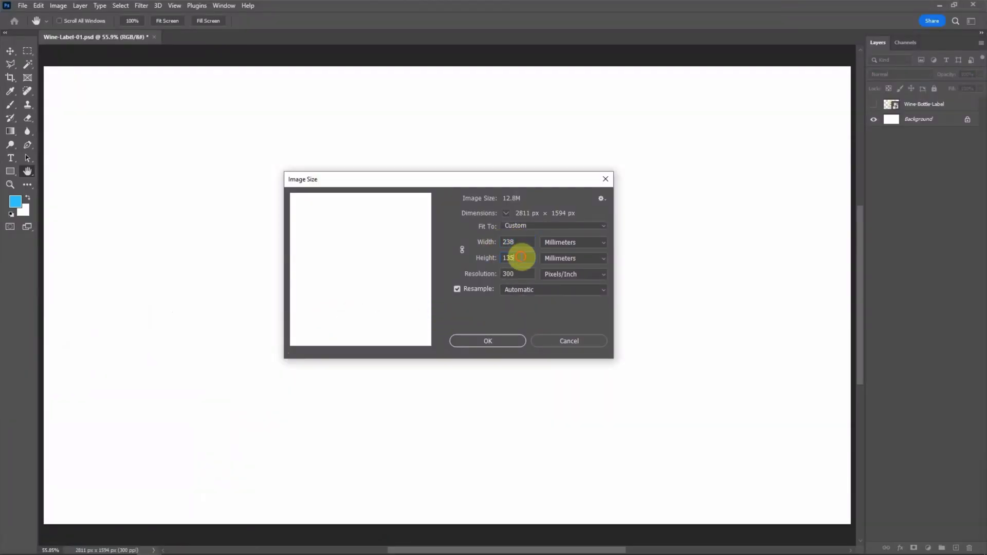
pyautogui.click(483, 341)
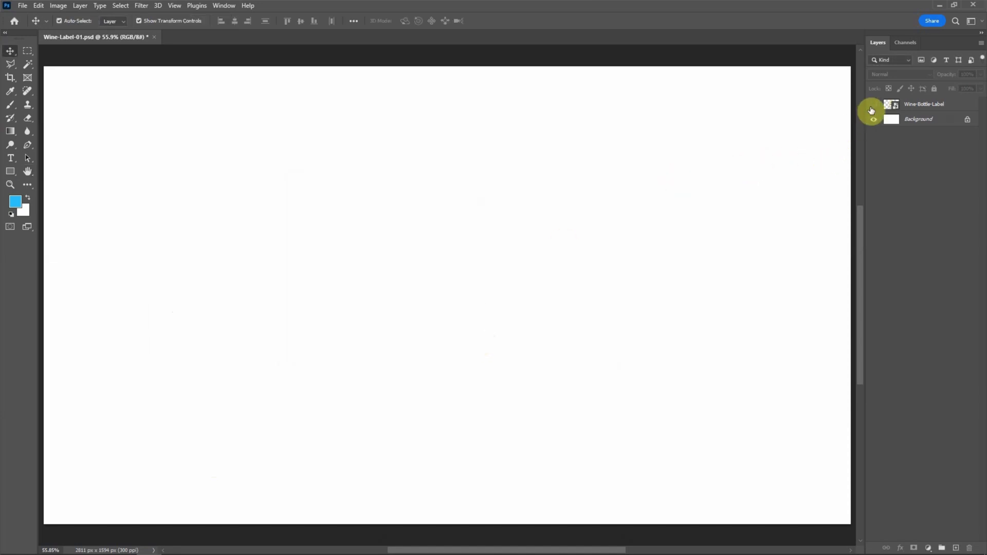
pyautogui.click(873, 105)
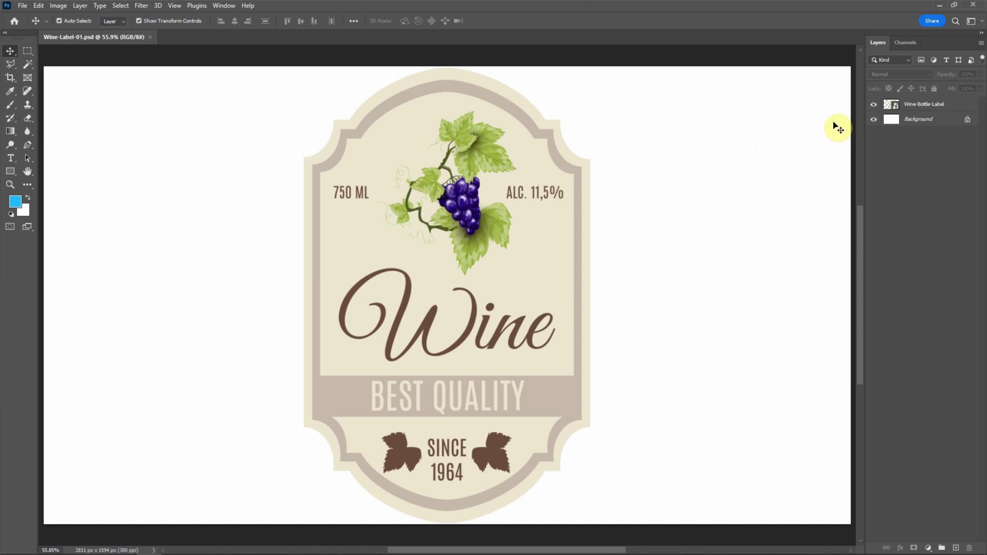
# Step: Hide the white Background layer so the label sits on transparency, and save the document
pyautogui.click(874, 119)
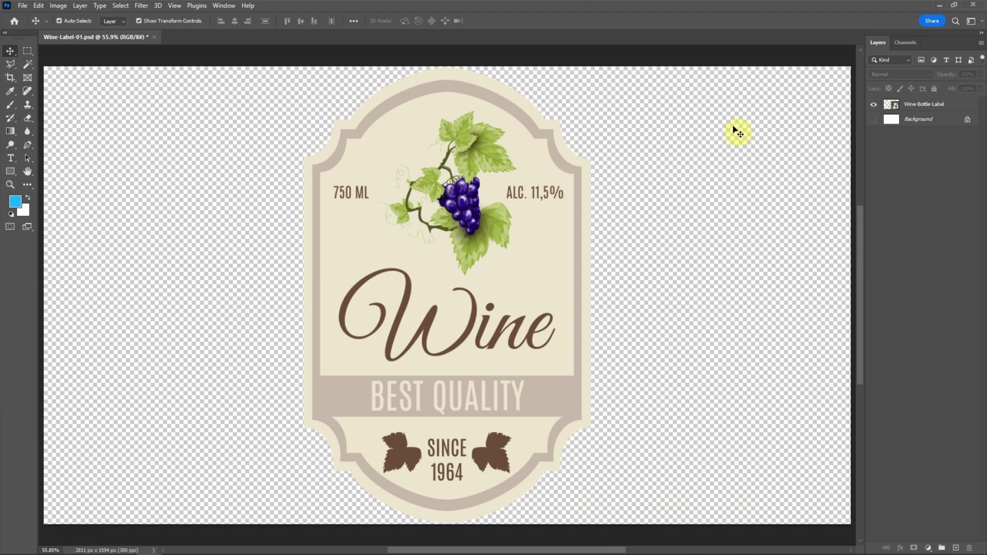
pyautogui.click(23, 6)
pyautogui.click(50, 118)
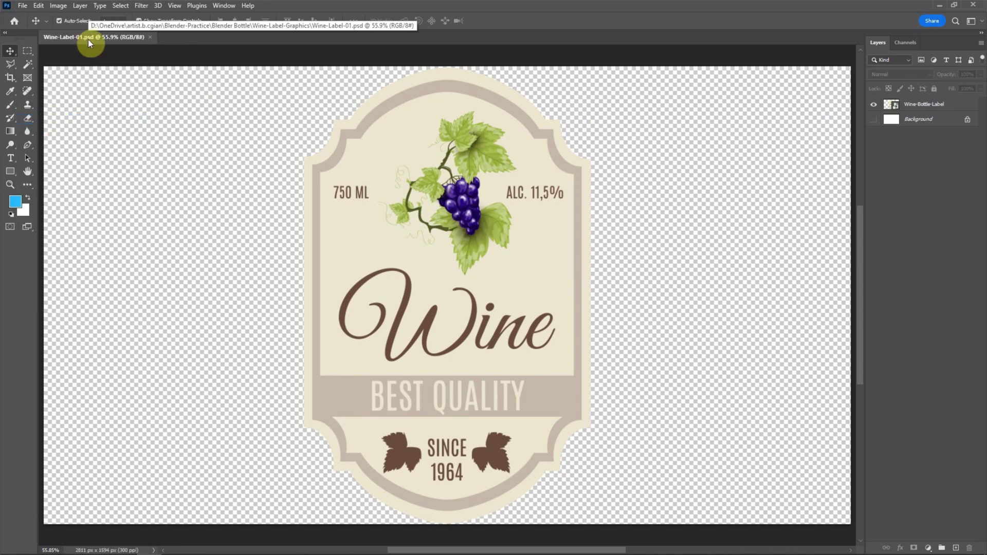
# Step: Save a PNG copy named Wine-Label-01 with the ' copy' suffix removed
pyautogui.click(22, 6)
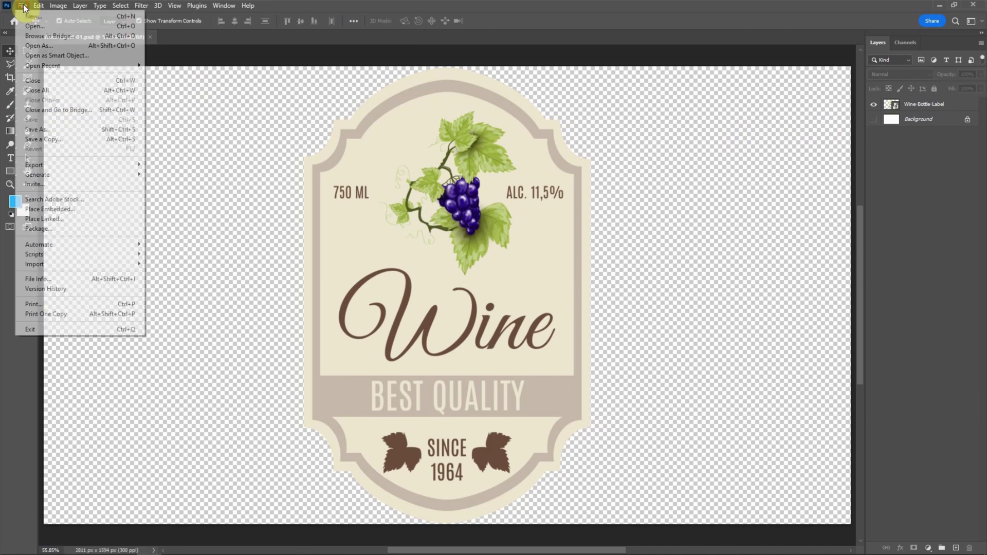
pyautogui.click(59, 139)
pyautogui.click(219, 446)
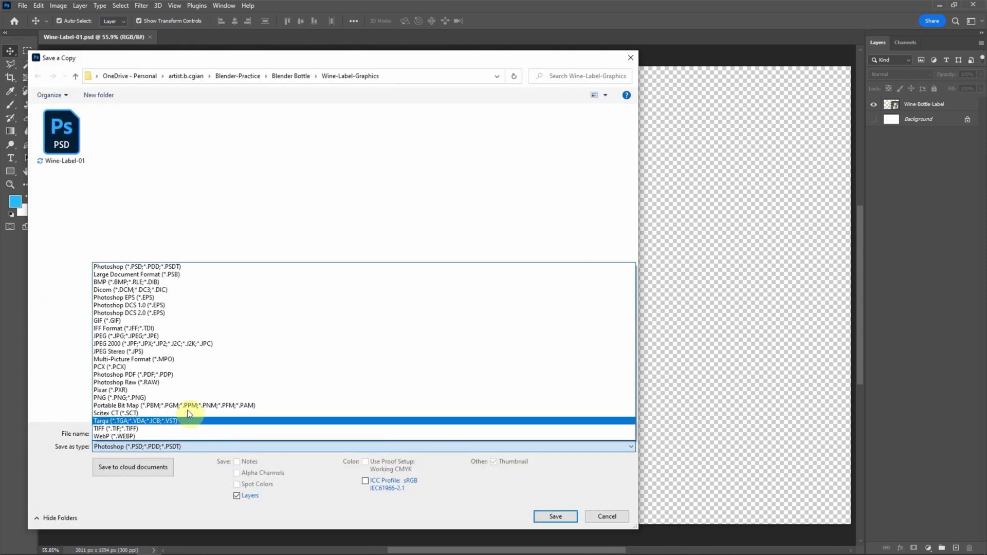
pyautogui.click(185, 397)
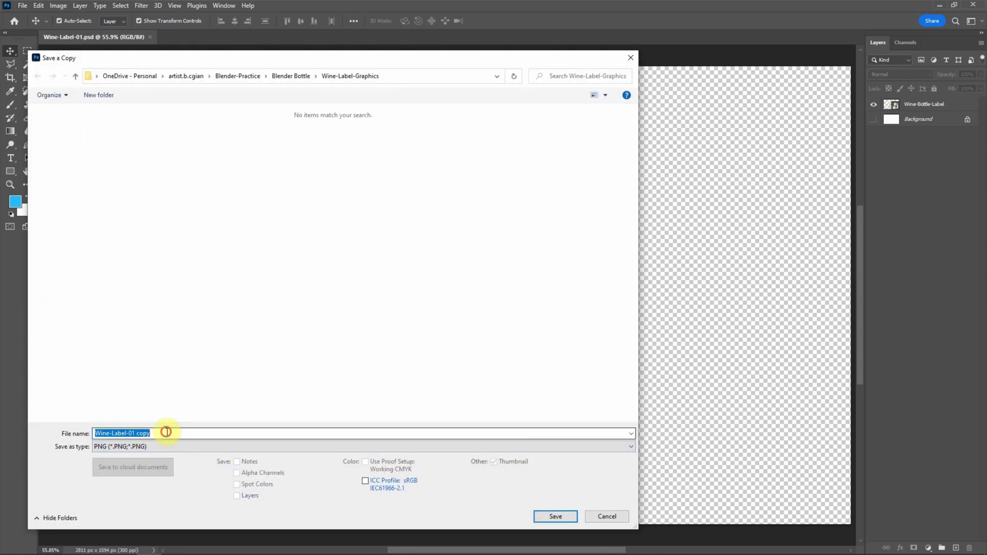
pyautogui.click(166, 432)
pyautogui.press('BackSpace')
pyautogui.press('BackSpace')
pyautogui.press('BackSpace')
pyautogui.press('BackSpace')
pyautogui.press('BackSpace')
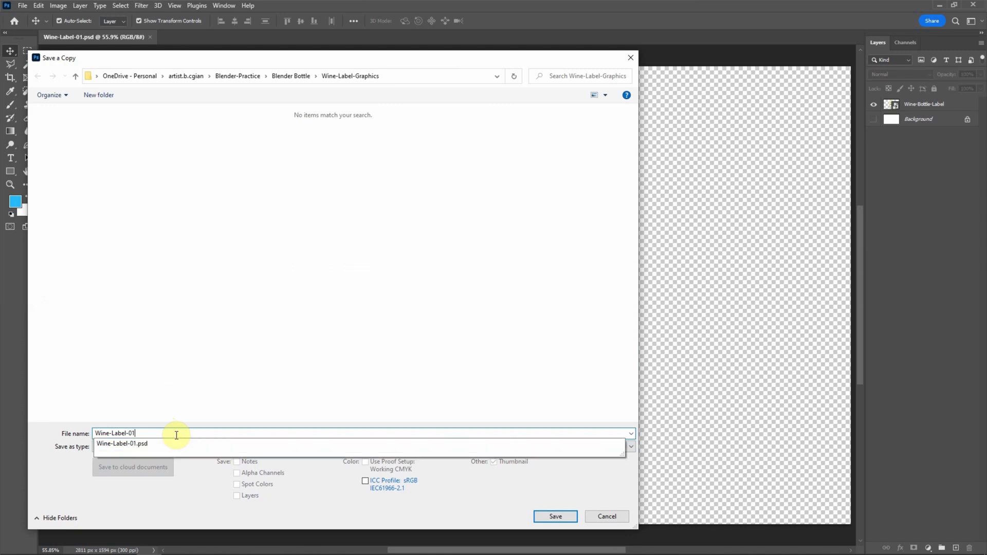
pyautogui.press('Return')
pyautogui.click(546, 170)
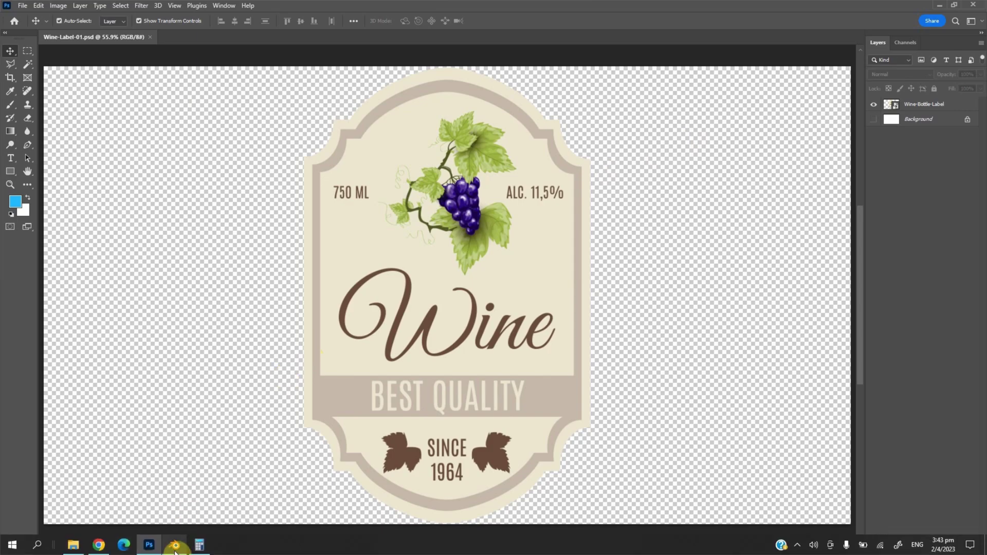
# Step: Back in Blender, hide the MeasureIt measurement lines and close the side panel
pyautogui.click(175, 544)
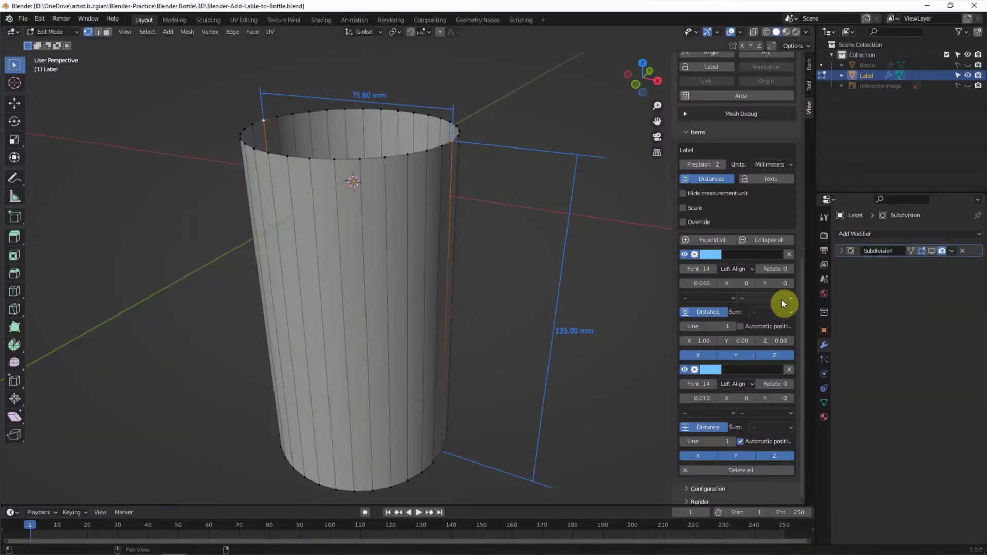
pyautogui.scroll(5, 782, 299)
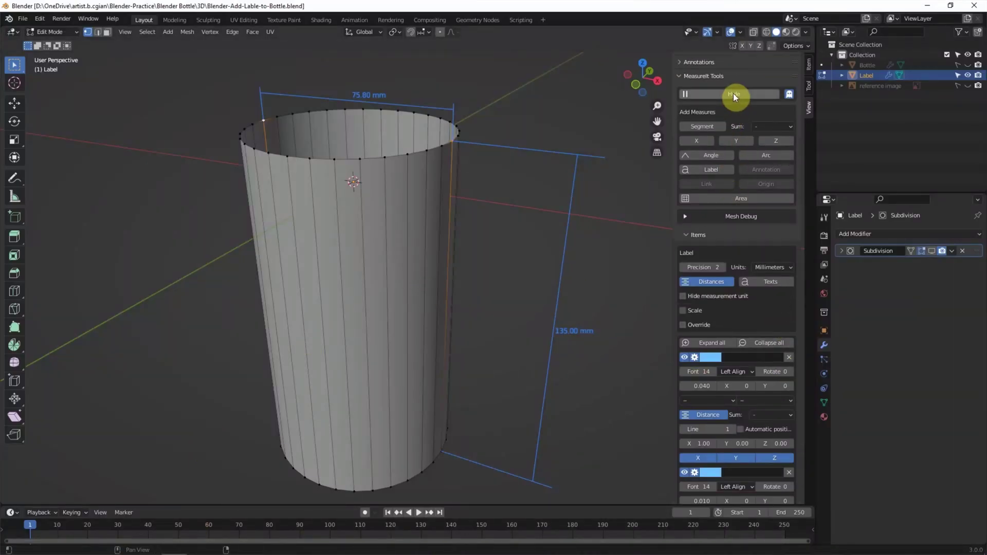
pyautogui.click(733, 94)
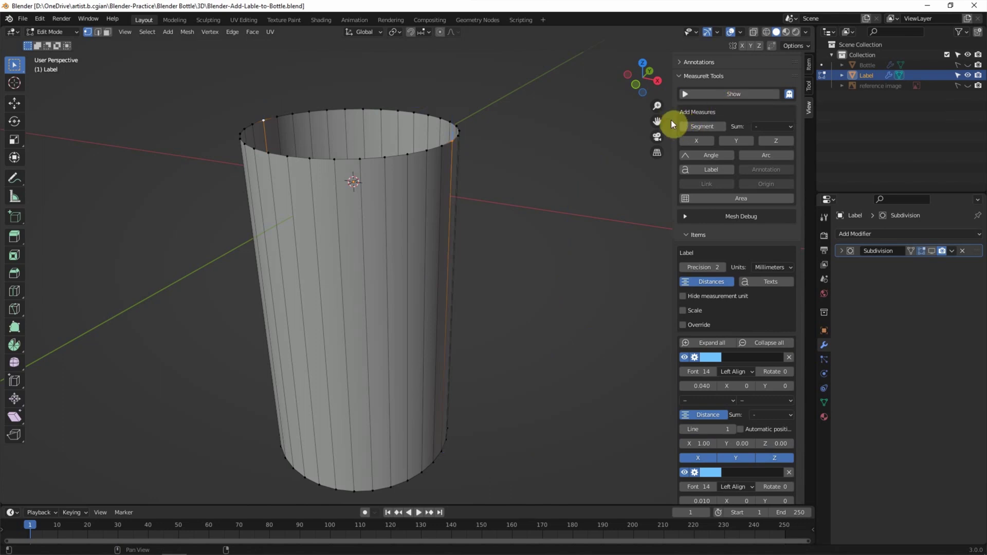
pyautogui.moveTo(671, 120); pyautogui.dragTo(816, 132)
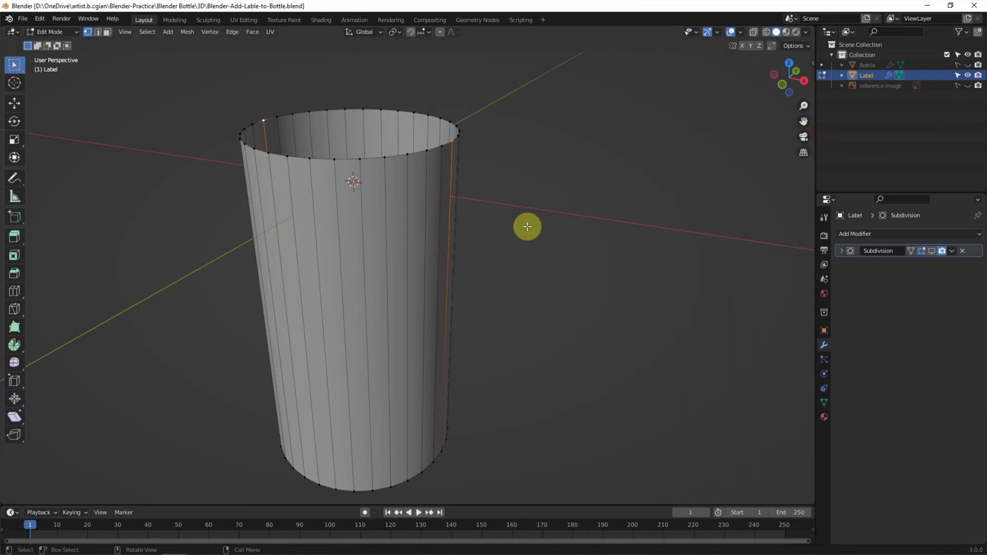
pyautogui.moveTo(526, 225); pyautogui.dragTo(566, 218, button='middle')
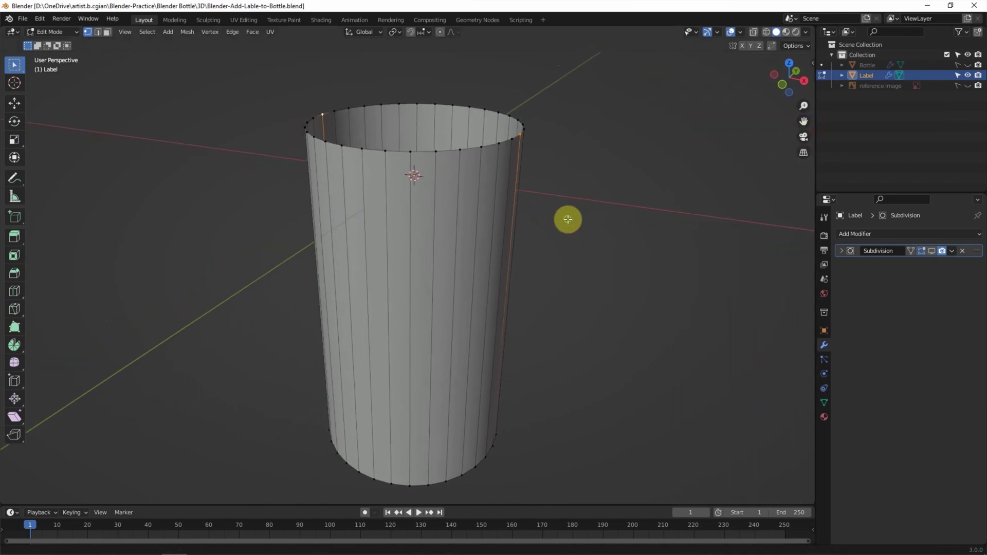
# Step: Return the Label mesh to Object Mode
pyautogui.click(62, 32)
pyautogui.click(66, 42)
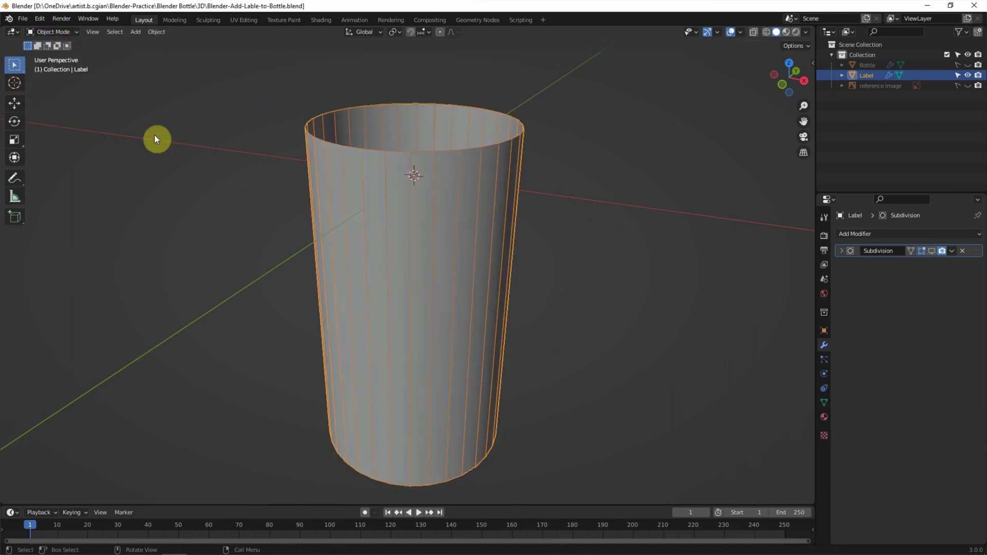
pyautogui.moveTo(209, 164); pyautogui.dragTo(220, 166, button='middle')
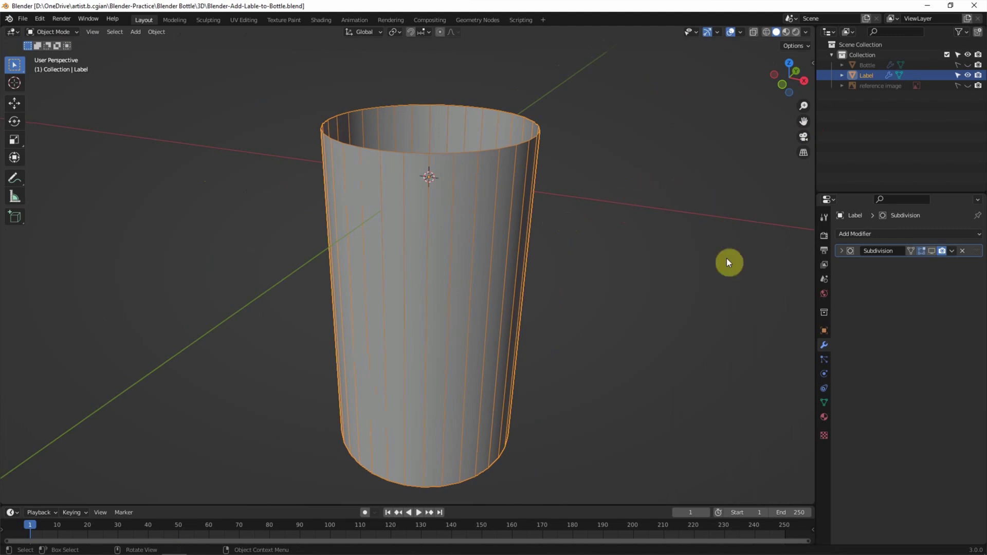
# Step: Create a new material named Label on the label mesh and preview it with material shading
pyautogui.click(823, 417)
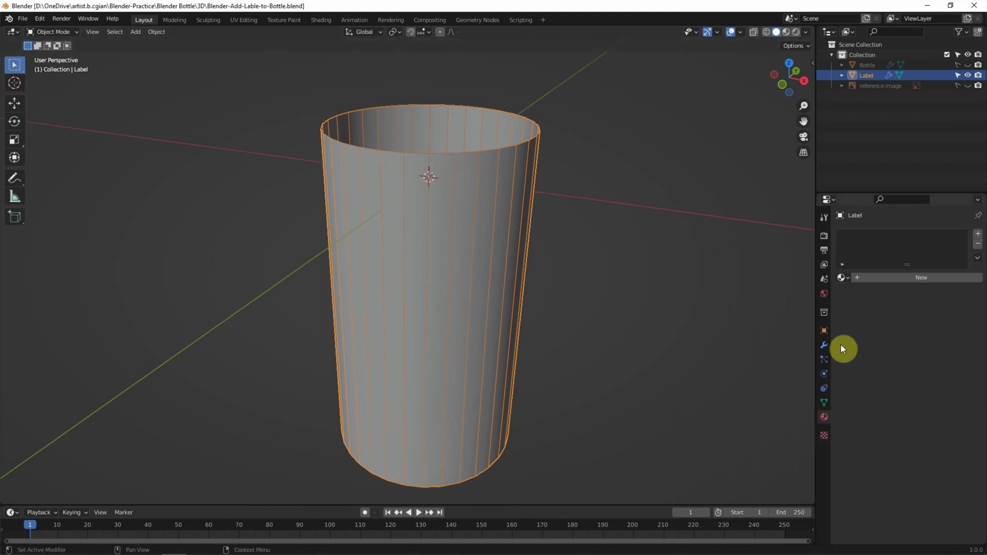
pyautogui.click(871, 279)
pyautogui.doubleClick(881, 278)
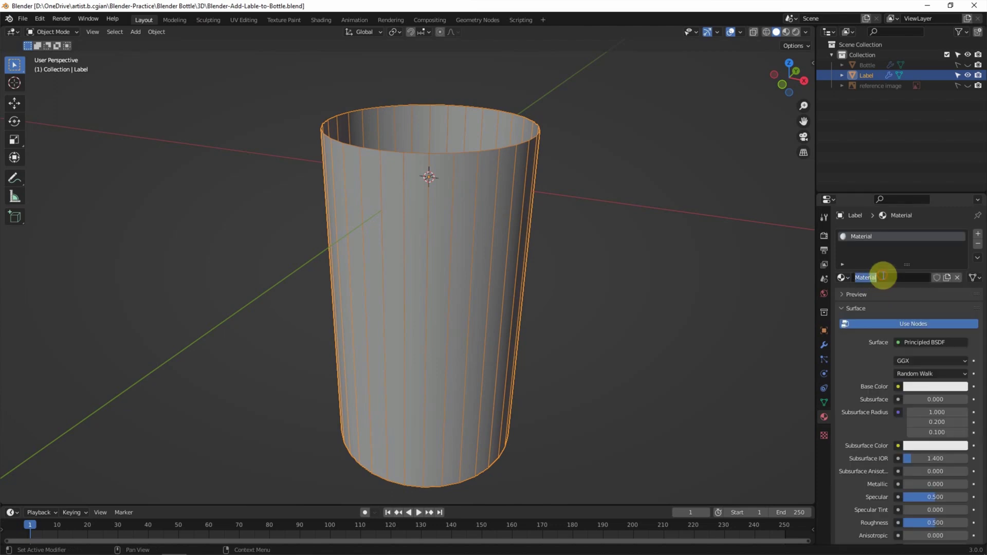
pyautogui.write('L')
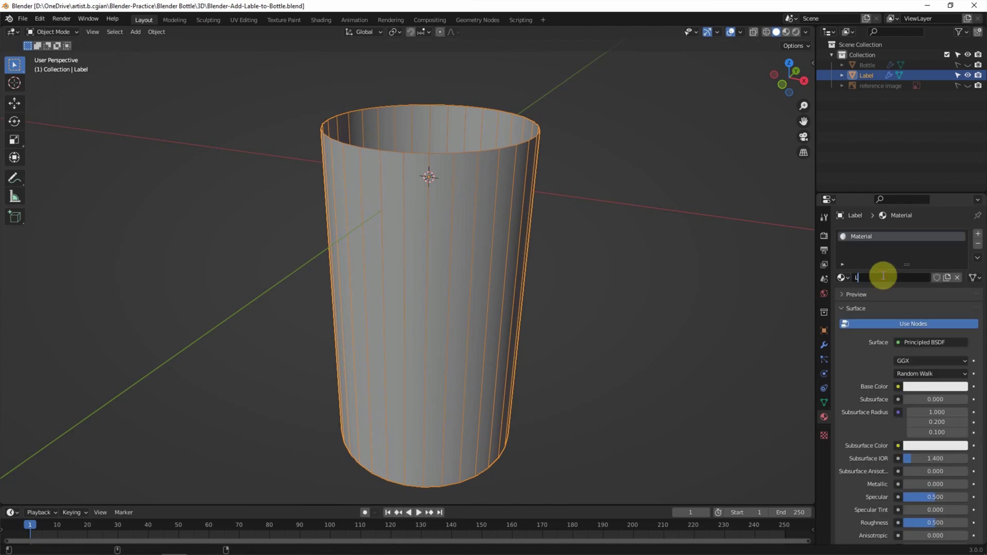
pyautogui.write('abel')
pyautogui.press('Return')
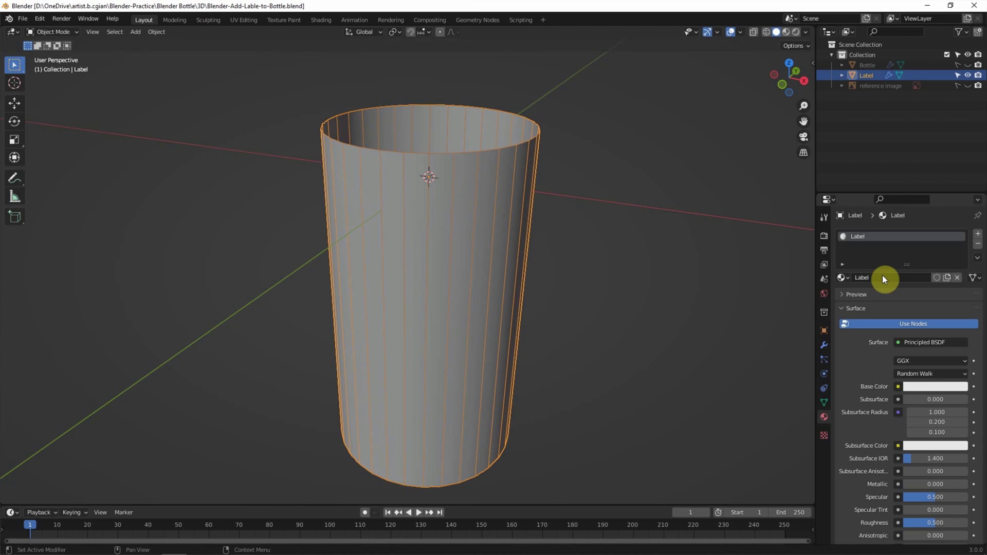
pyautogui.click(783, 32)
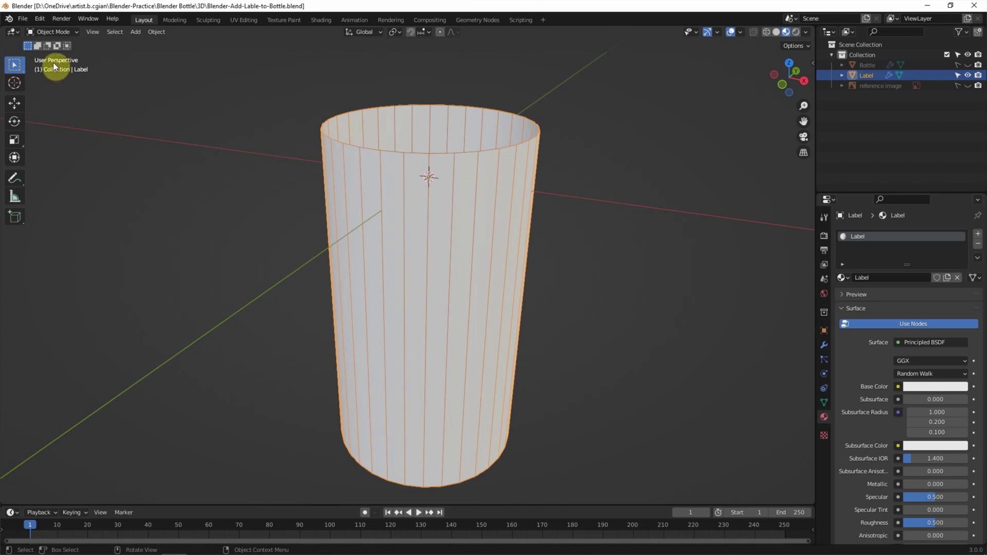
# Step: Split the 3D view vertically into two areas
pyautogui.click(91, 32)
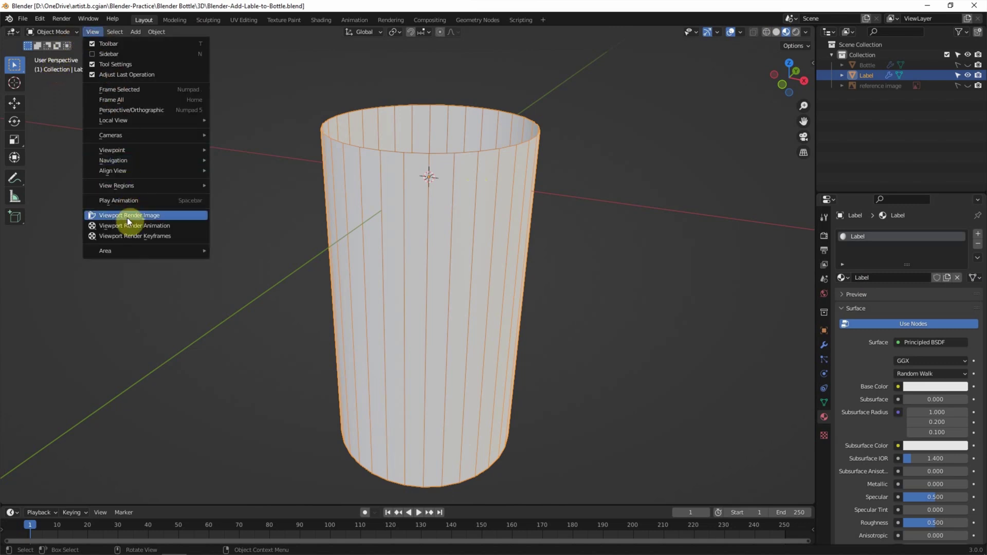
pyautogui.moveTo(105, 250)
pyautogui.click(247, 276)
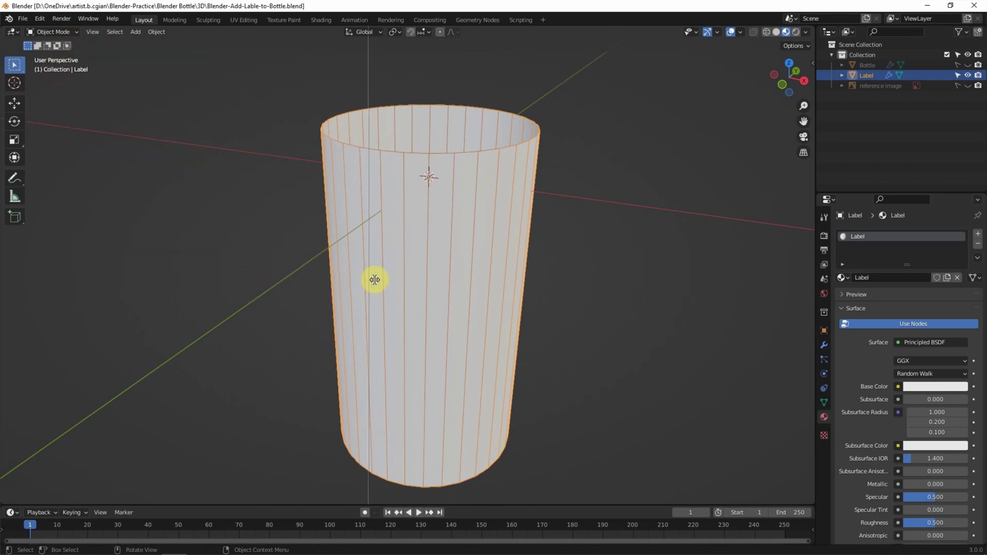
pyautogui.click(417, 280)
pyautogui.scroll(3, 305, 267)
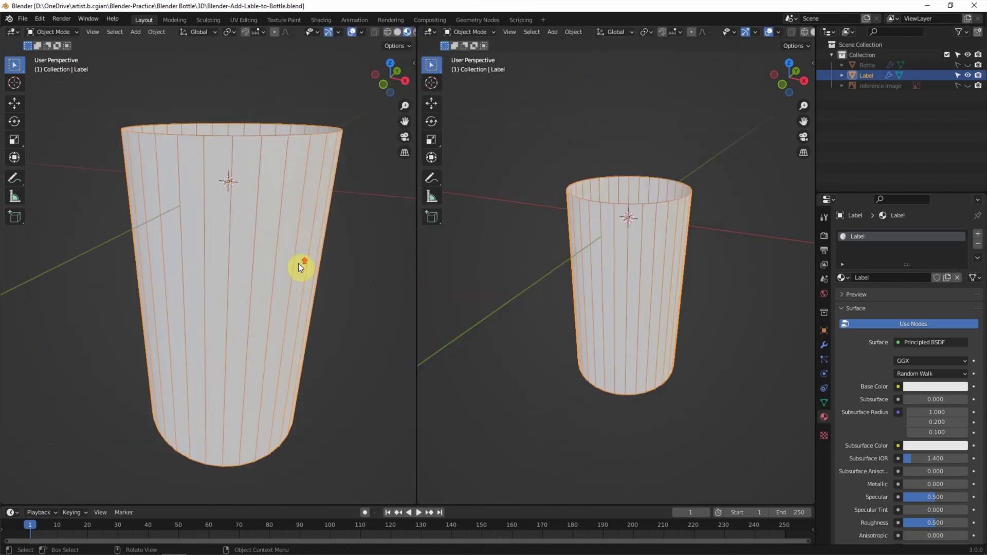
pyautogui.click(15, 31)
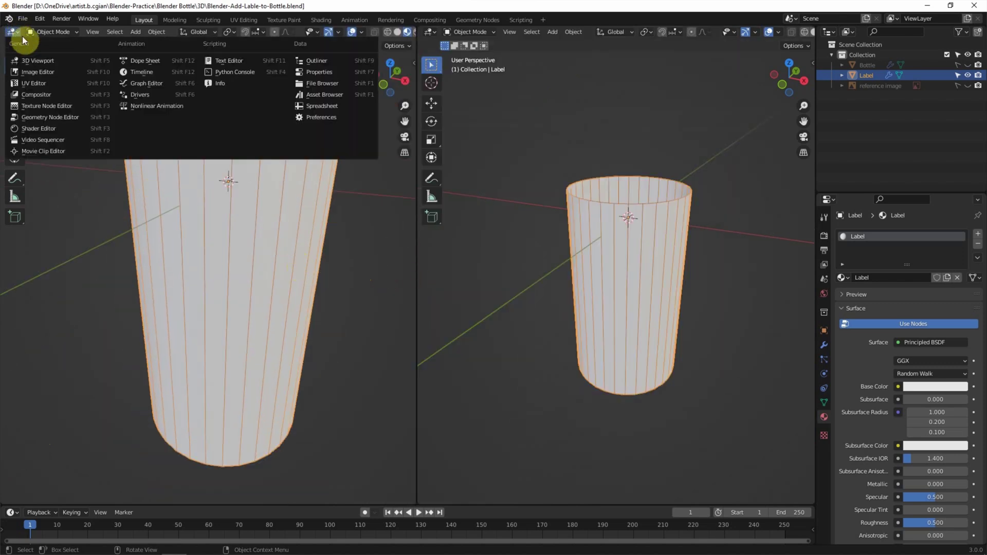
# Step: Turn the left area into the Shader Editor showing the Label material nodes, sidebar collapsed
pyautogui.click(58, 127)
pyautogui.moveTo(151, 237); pyautogui.dragTo(218, 189, button='middle')
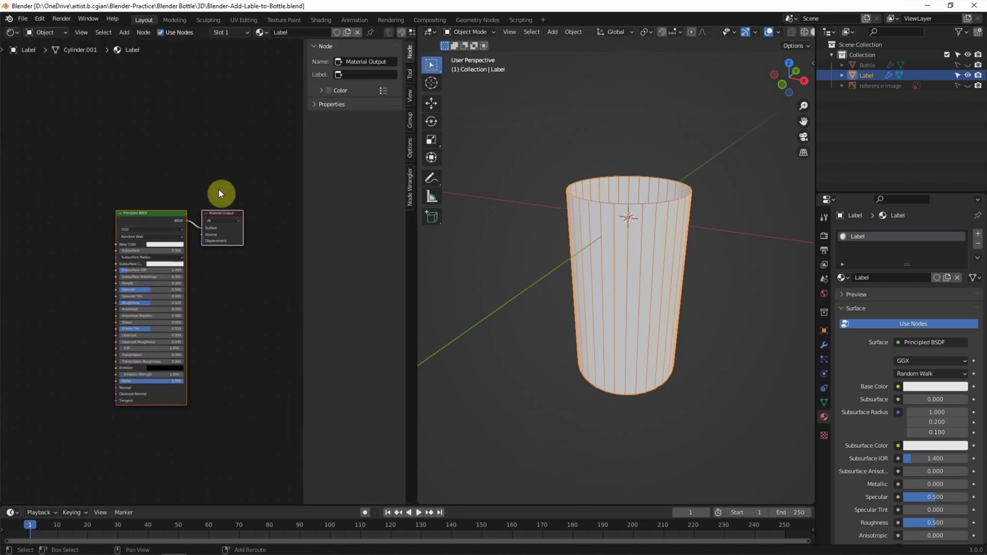
pyautogui.moveTo(302, 214); pyautogui.dragTo(424, 227)
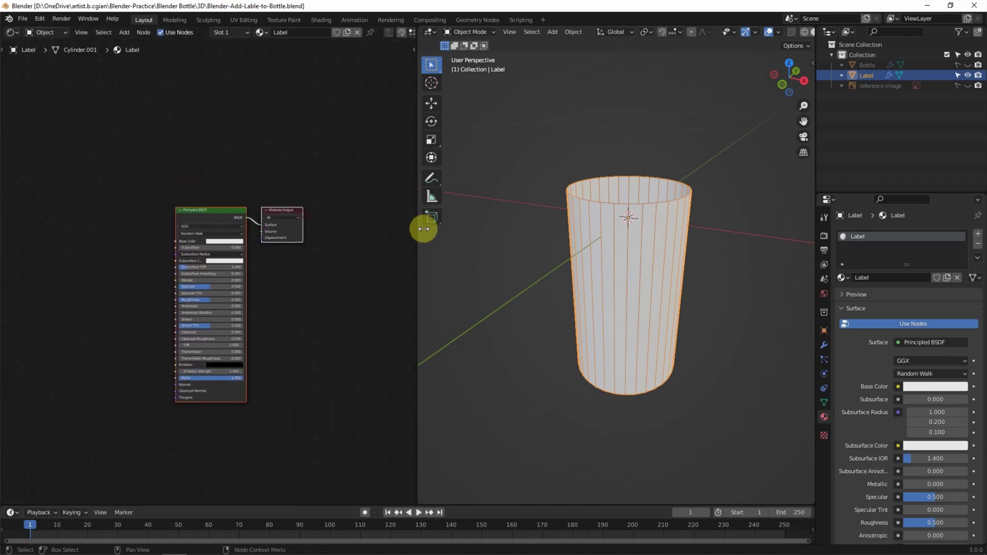
pyautogui.scroll(1, 329, 259)
pyautogui.scroll(1, 318, 276)
pyautogui.scroll(1, 319, 279)
pyautogui.scroll(1, 331, 270)
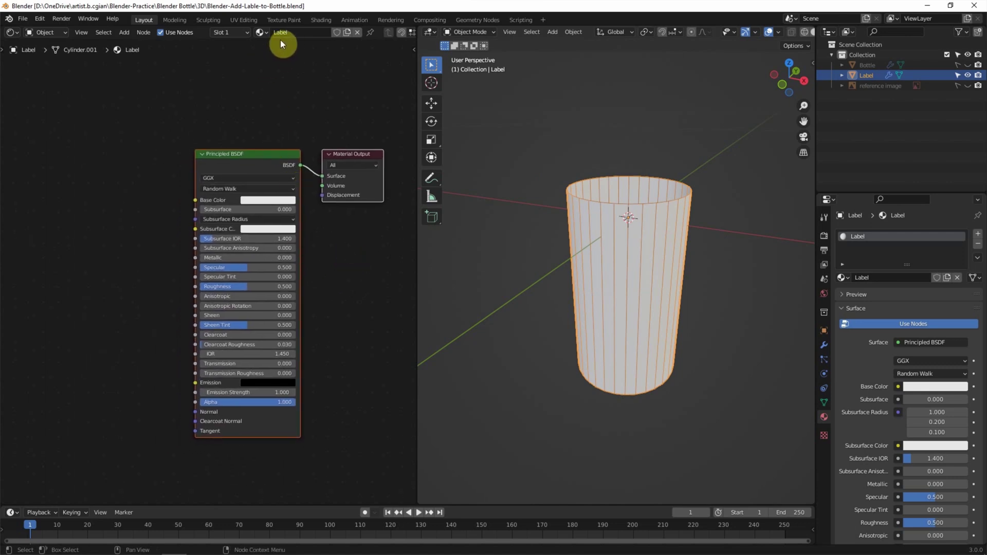
pyautogui.scroll(2, 626, 275)
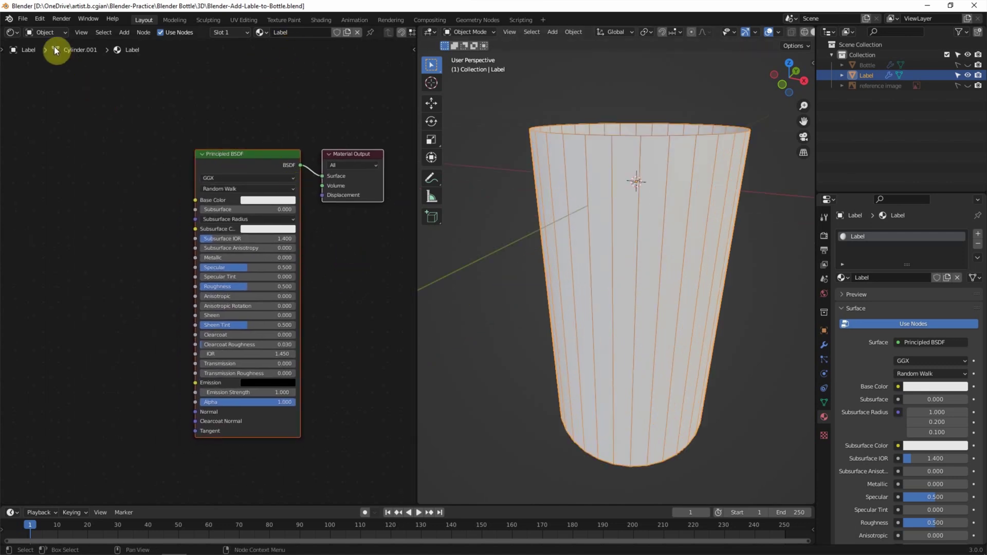
pyautogui.click(49, 31)
# Step: Add an Image Texture node to the left of the Principled BSDF
pyautogui.click(123, 31)
pyautogui.click(131, 40)
pyautogui.write('image')
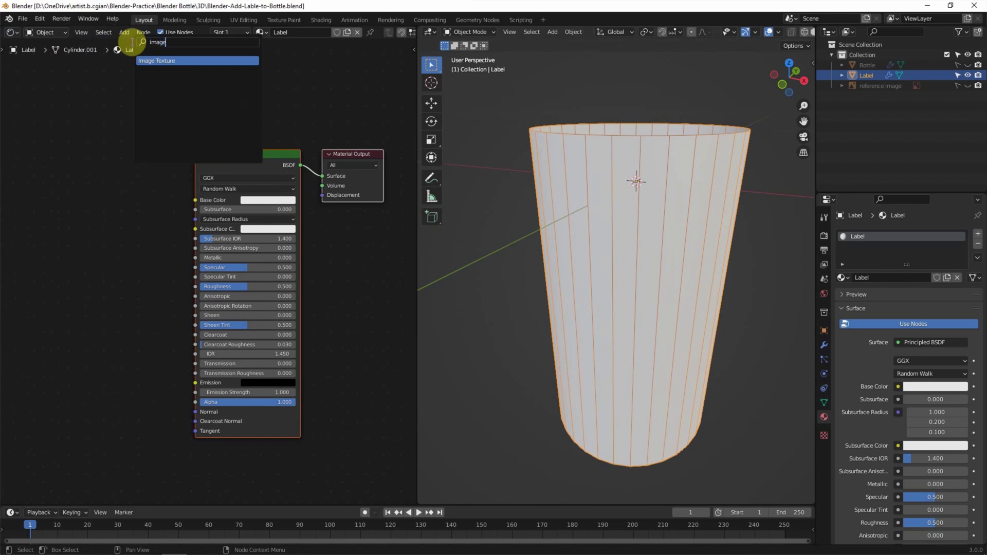
pyautogui.press('Return')
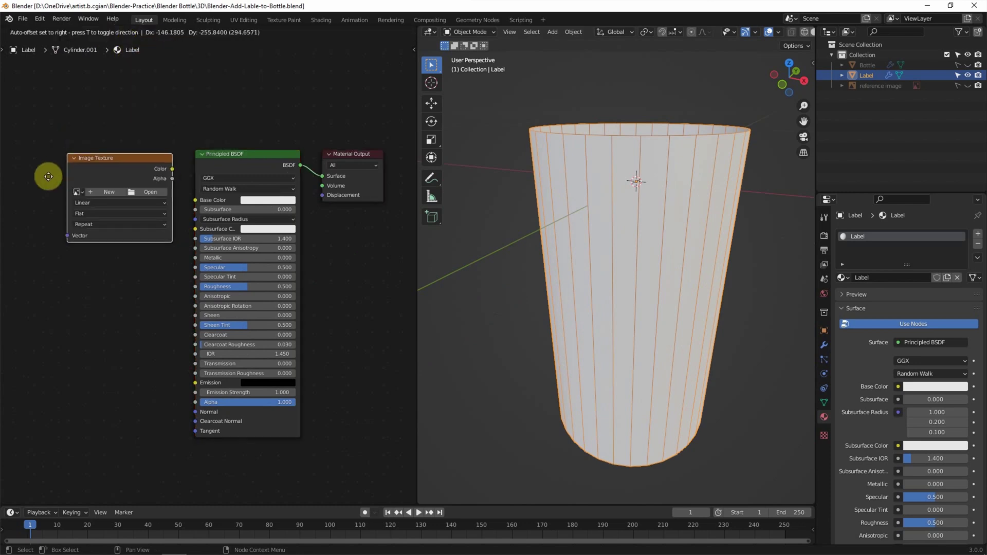
pyautogui.click(112, 166)
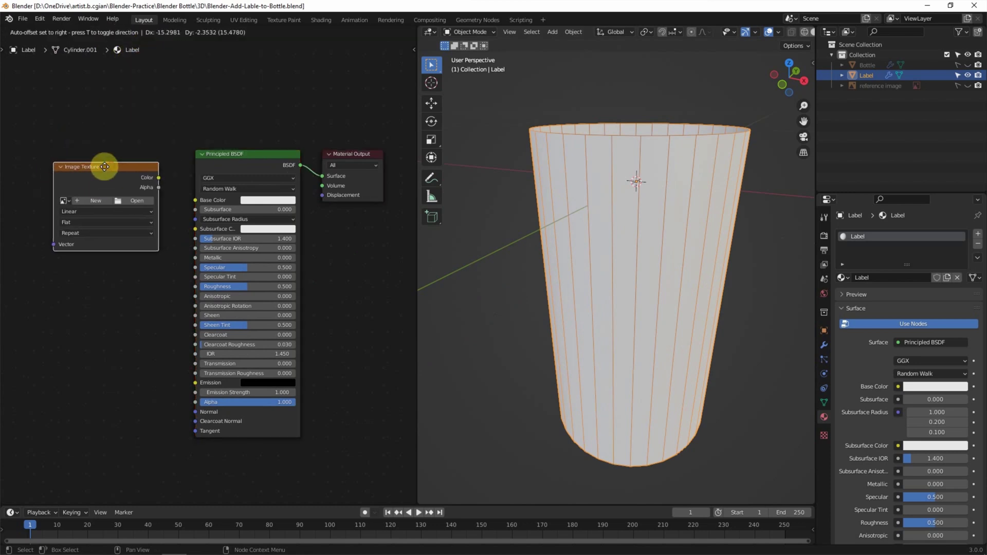
pyautogui.click(127, 201)
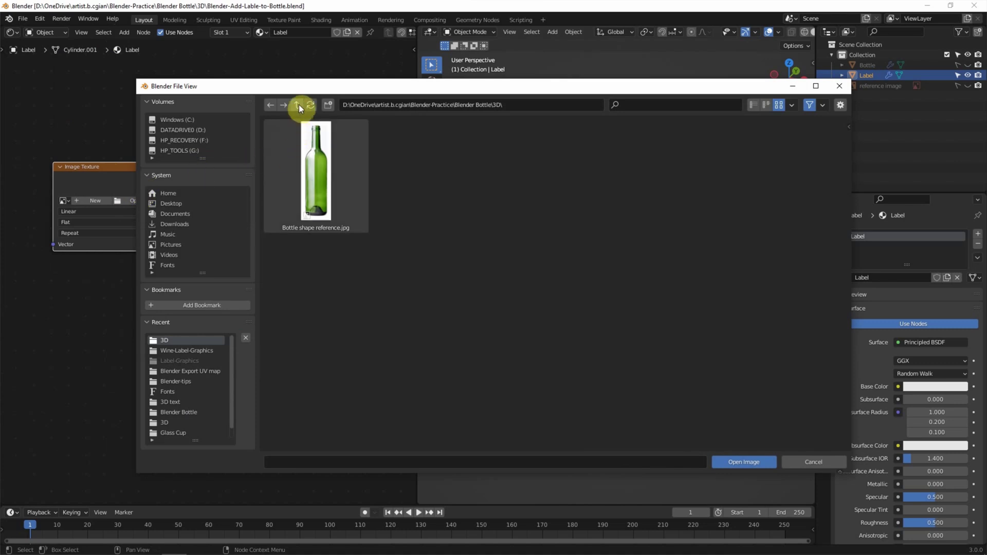
# Step: Browse to the Wine-Label-Graphics folder and select Wine-Label-01.png
pyautogui.click(298, 104)
pyautogui.click(551, 180)
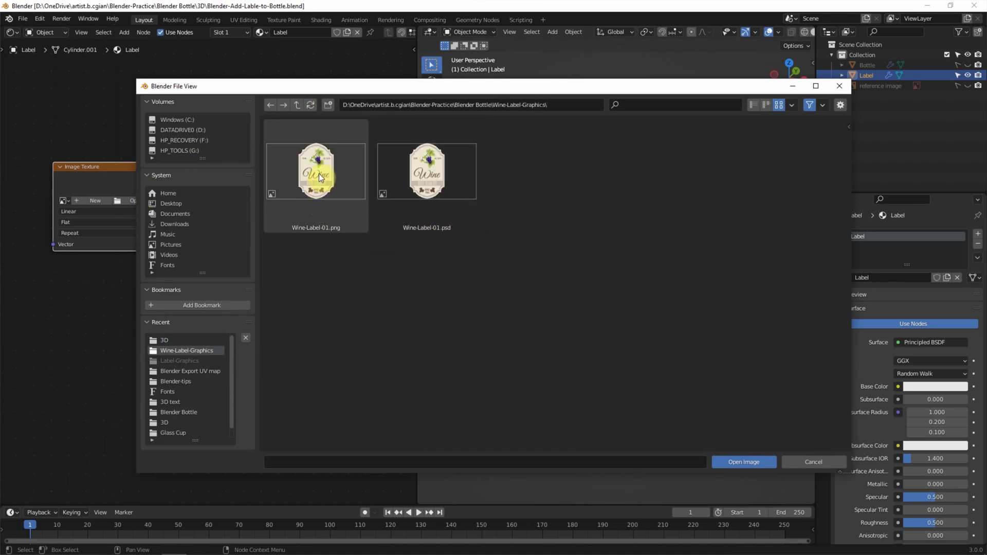
pyautogui.click(346, 215)
# Step: Load the image, connect its Color output to Base Color, and view the label from the front
pyautogui.click(727, 461)
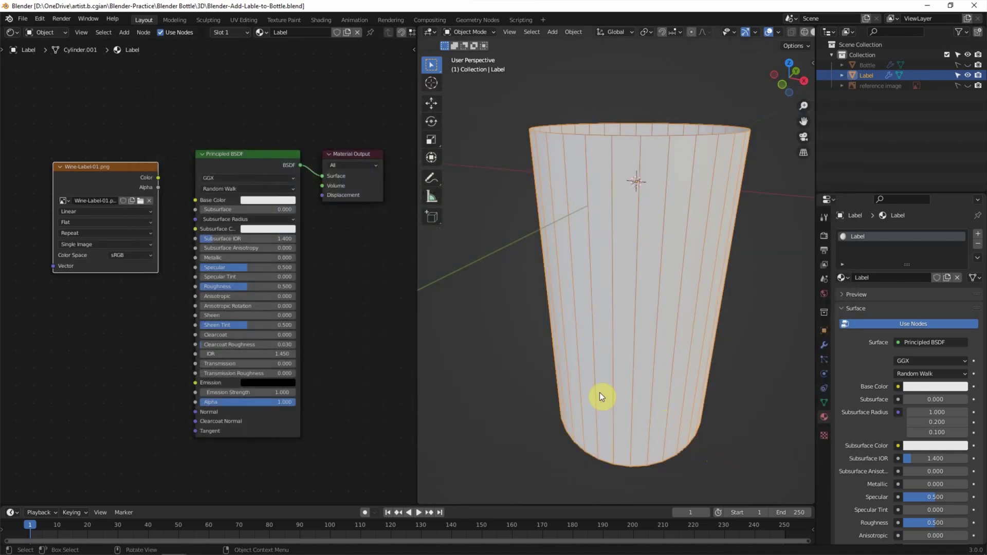
pyautogui.moveTo(158, 177); pyautogui.dragTo(195, 200)
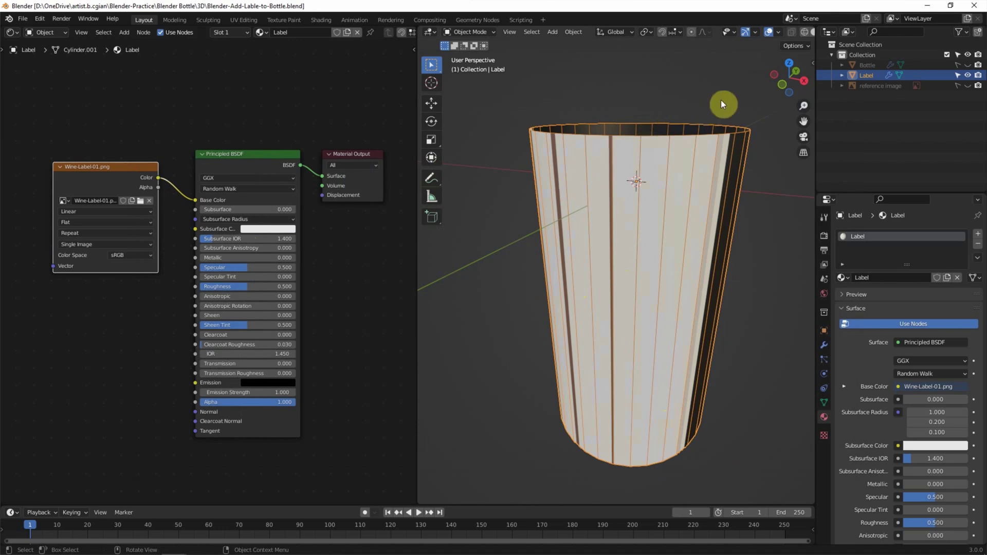
pyautogui.click(781, 85)
pyautogui.keyDown('ctrl'); pyautogui.scroll(-2, 697, 138); pyautogui.keyUp('ctrl')
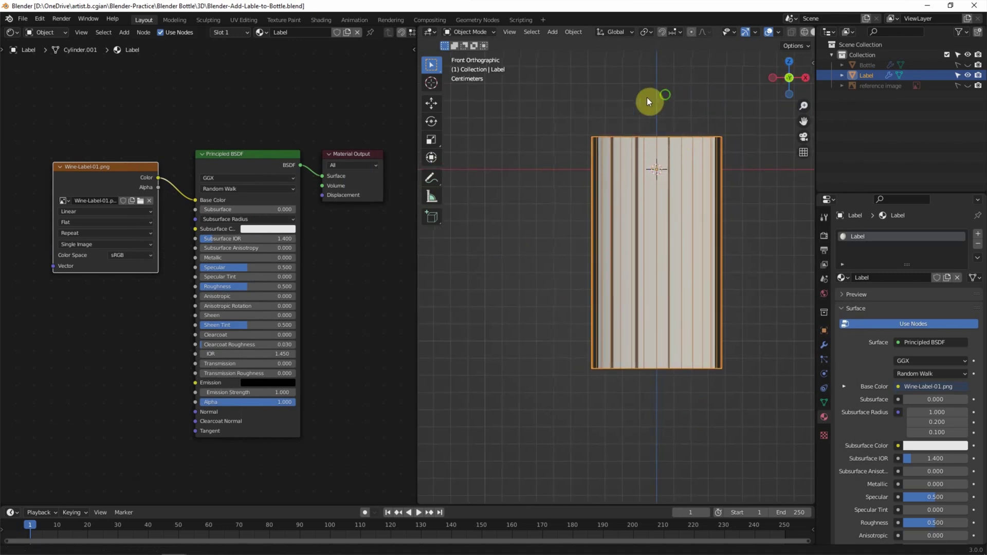
pyautogui.click(457, 30)
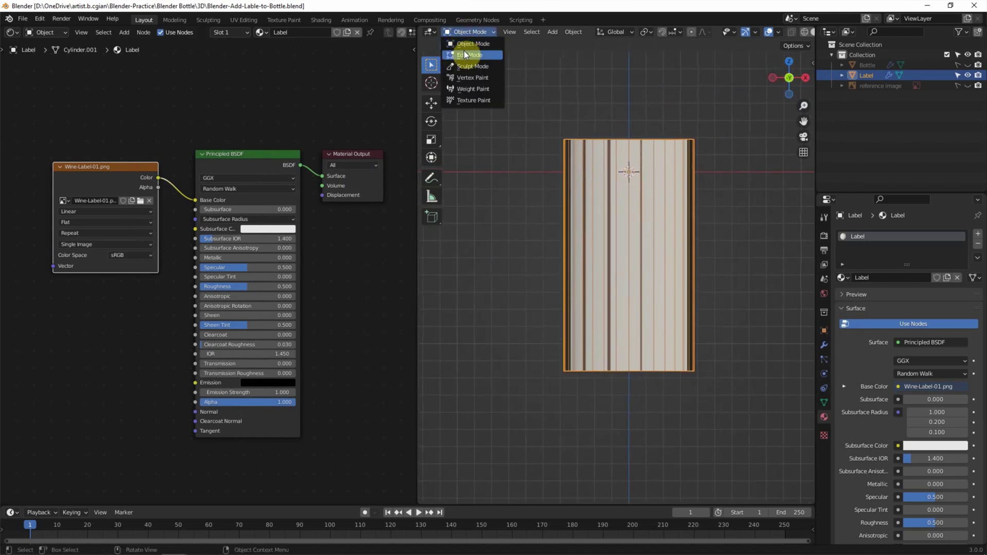
# Step: Enter Edit Mode in face select and select every face of the label mesh
pyautogui.click(466, 54)
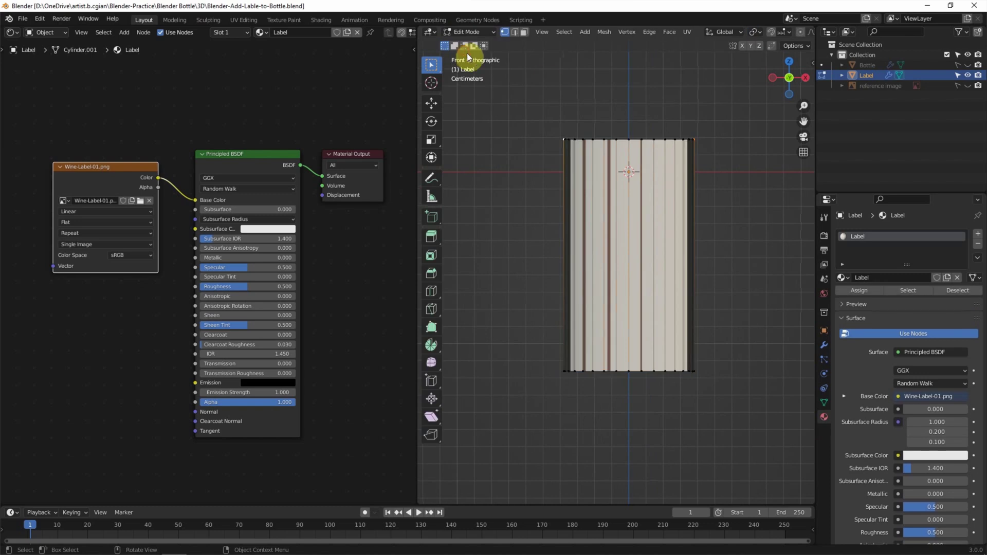
pyautogui.click(523, 32)
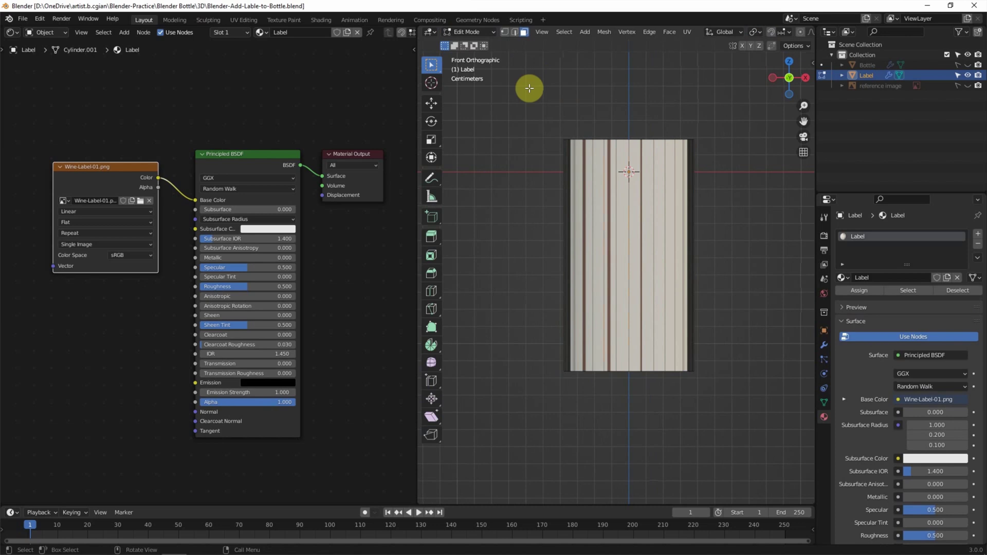
pyautogui.press('a')
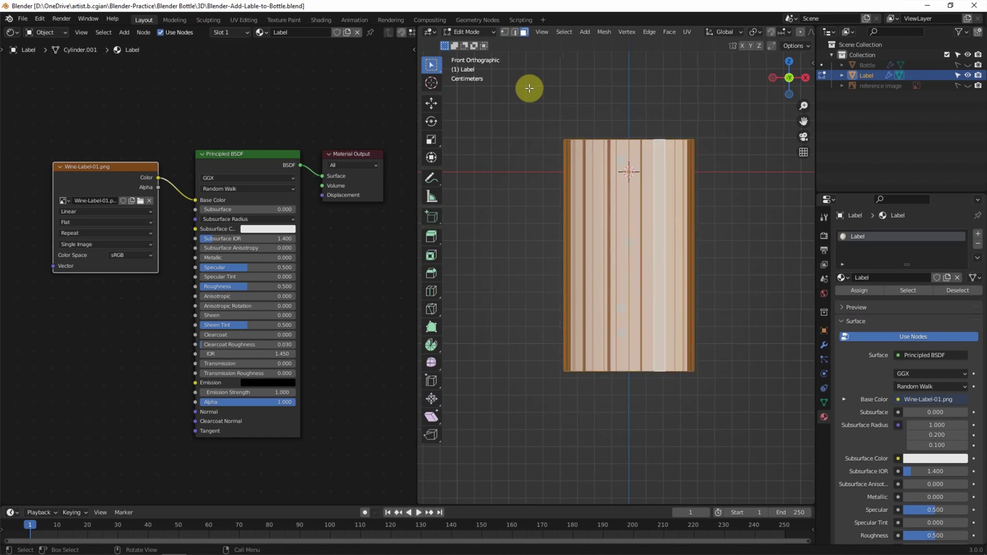
pyautogui.click(686, 36)
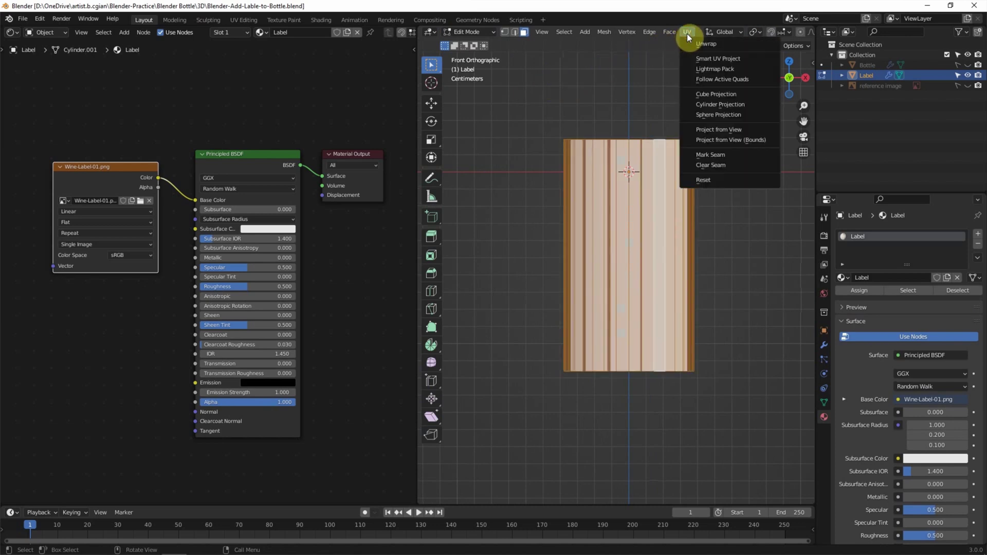
# Step: Apply a Cylinder Projection UV unwrap with Scale to Bounds so the whole label wraps the mesh
pyautogui.click(751, 106)
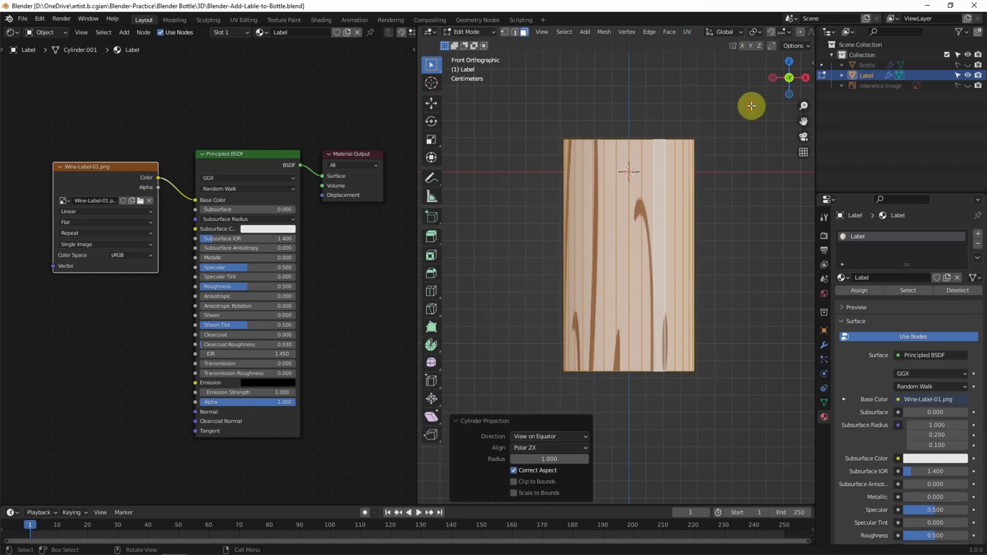
pyautogui.click(513, 493)
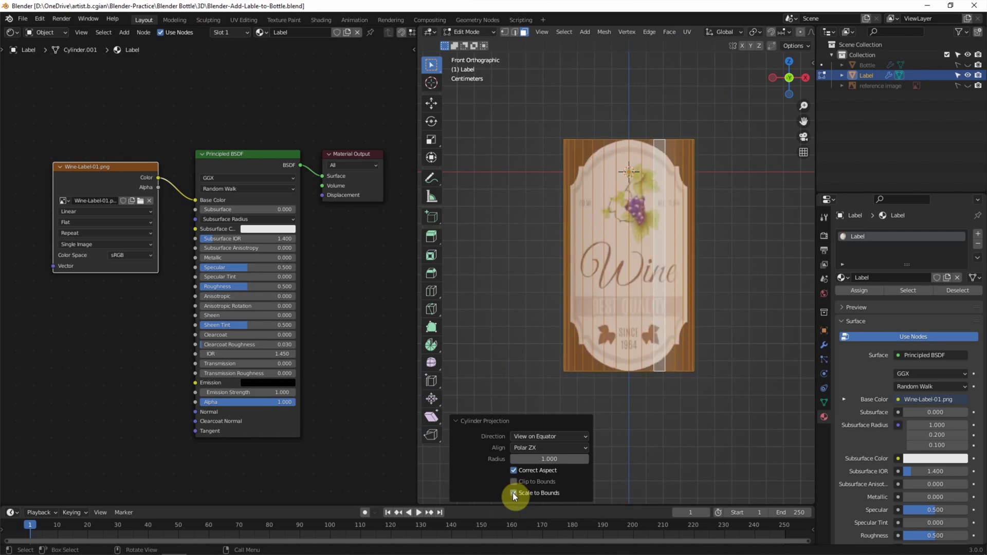
pyautogui.moveTo(724, 340); pyautogui.dragTo(718, 338, button='middle')
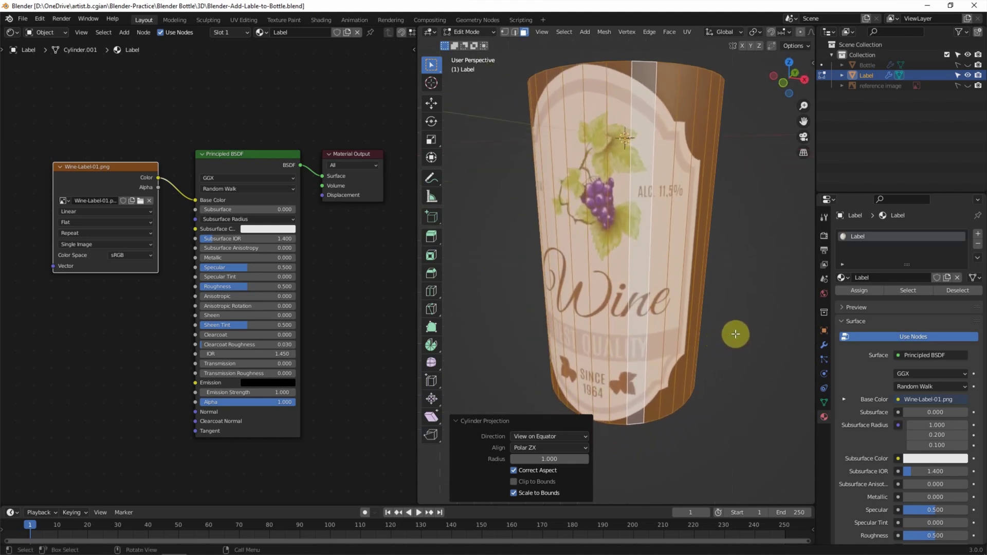
# Step: Unhide the Bottle in the Outliner so it shows around the textured label
pyautogui.click(967, 66)
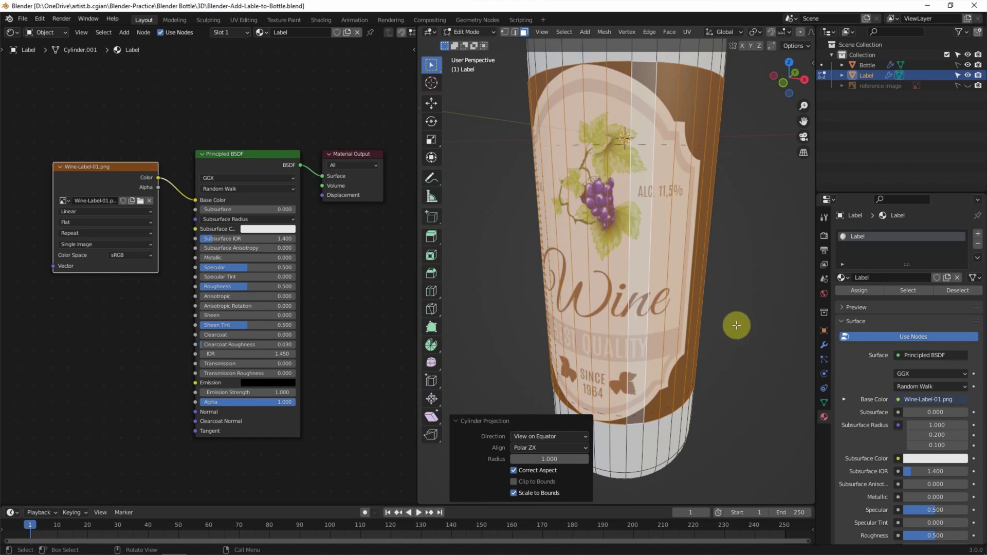
# Step: Scale the label mesh uniformly to 1.01 so it sits just outside the bottle
pyautogui.press('s')
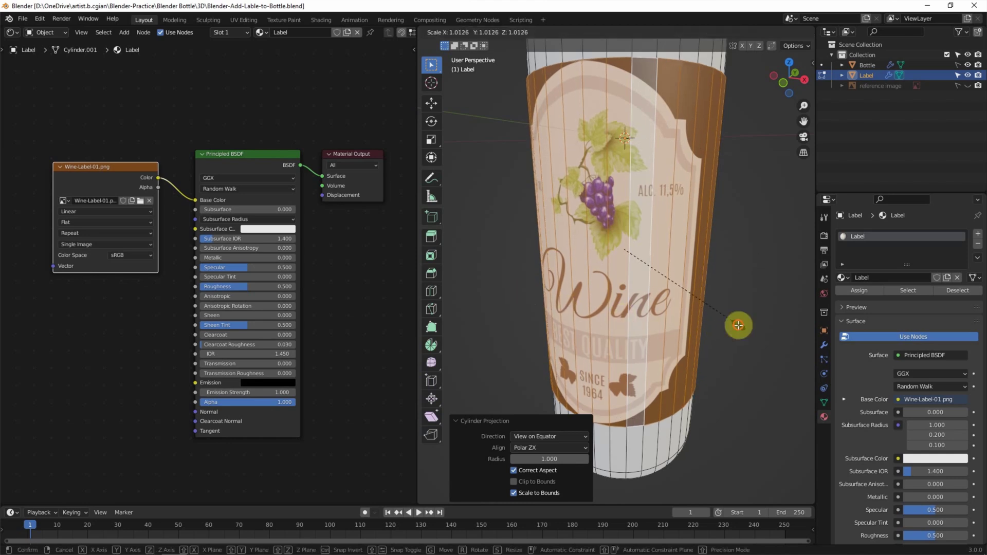
pyautogui.click(738, 324)
pyautogui.moveTo(541, 449); pyautogui.dragTo(542, 470)
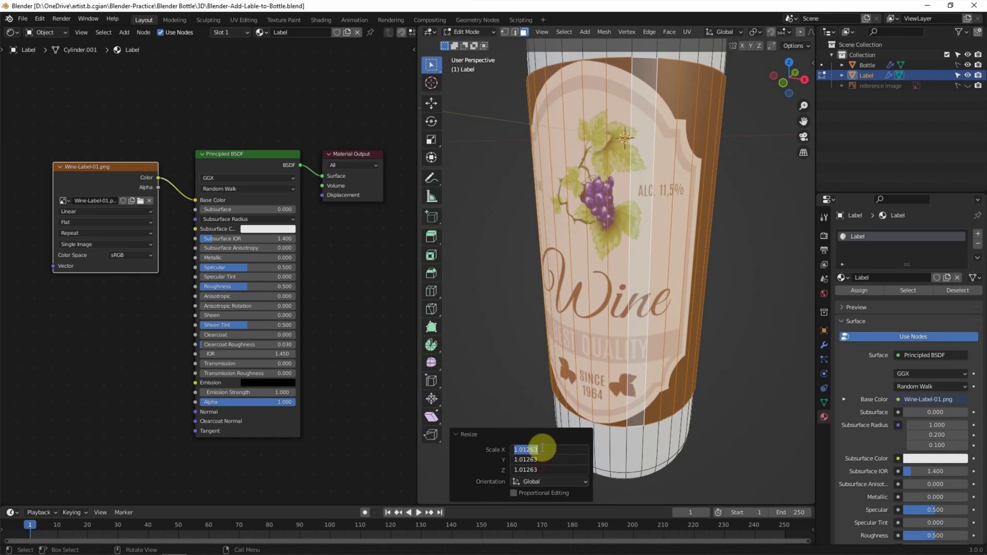
pyautogui.write('1.01')
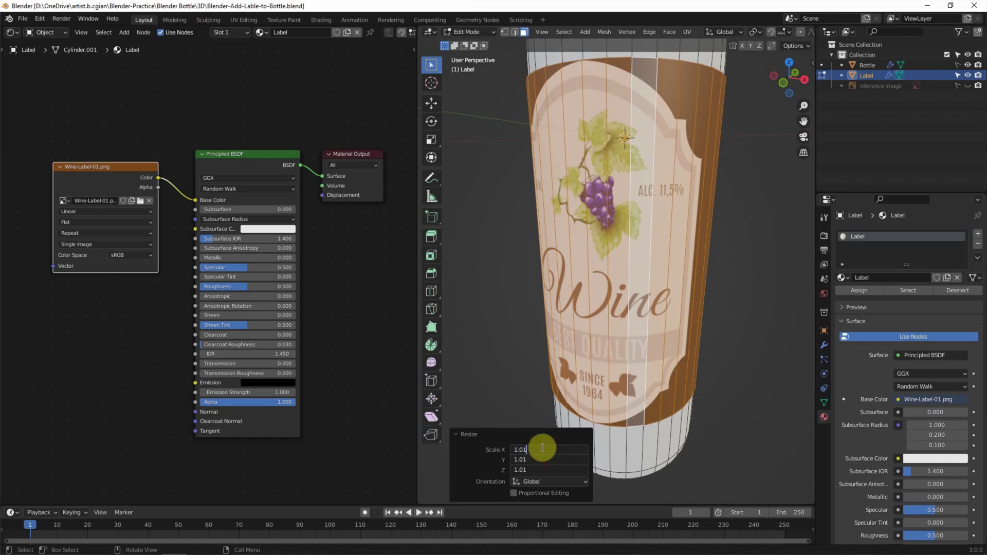
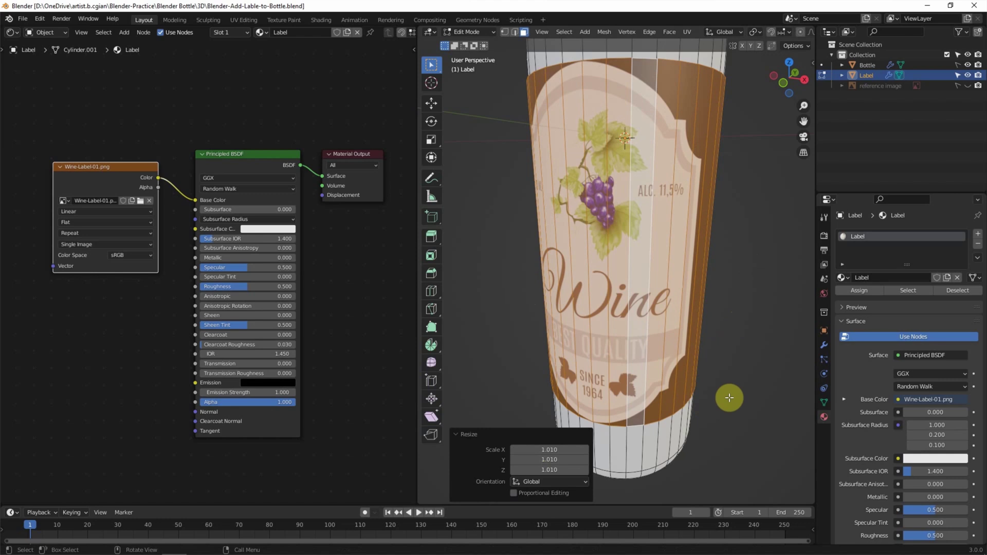
# Step: Clear the label's mesh selection, switch to Object Mode, and widen the 3D viewport
pyautogui.click(728, 398)
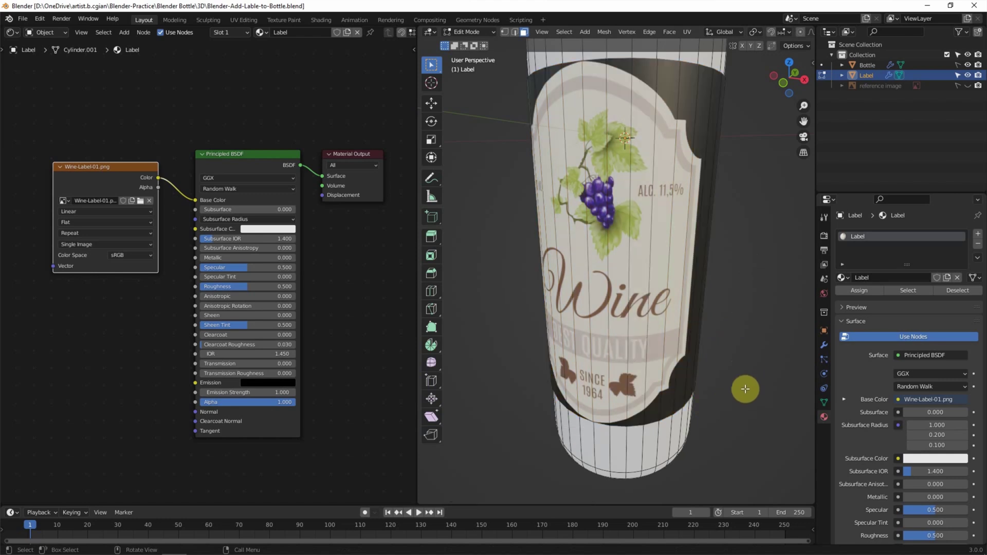
pyautogui.click(473, 32)
pyautogui.click(472, 44)
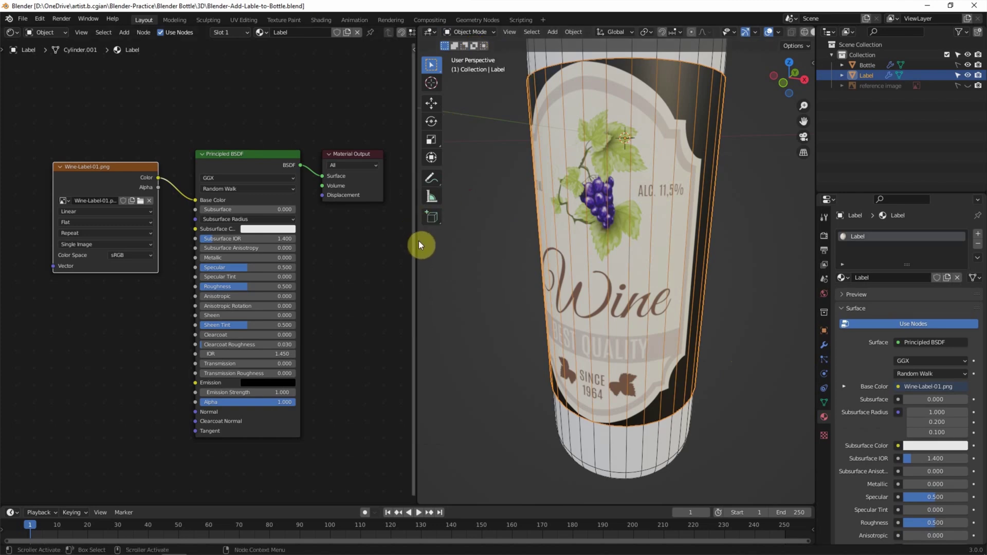
pyautogui.moveTo(417, 240); pyautogui.dragTo(369, 240)
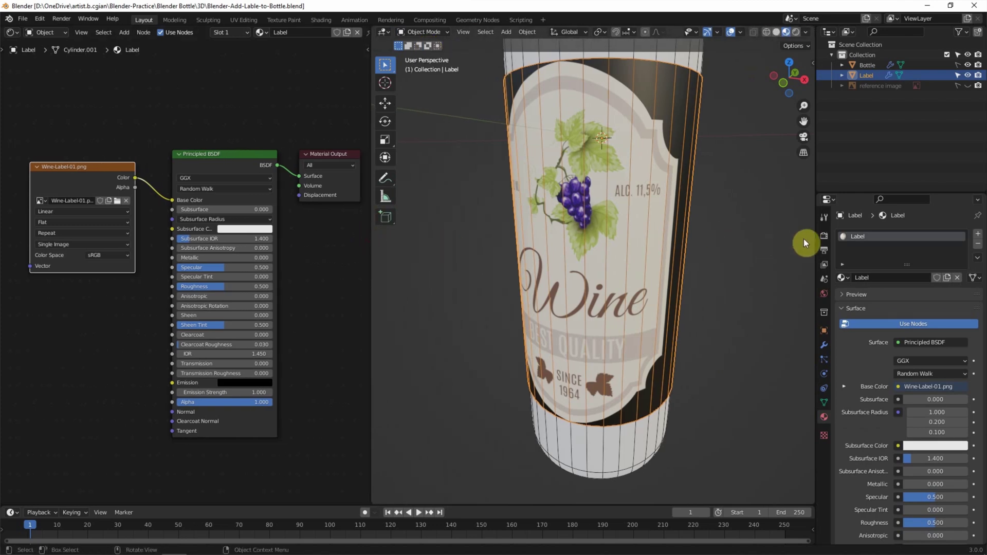
pyautogui.click(824, 236)
# Step: Switch the render engine to Cycles, enable Rendered shading, and hide the wireframe overlay
pyautogui.click(924, 233)
pyautogui.click(925, 267)
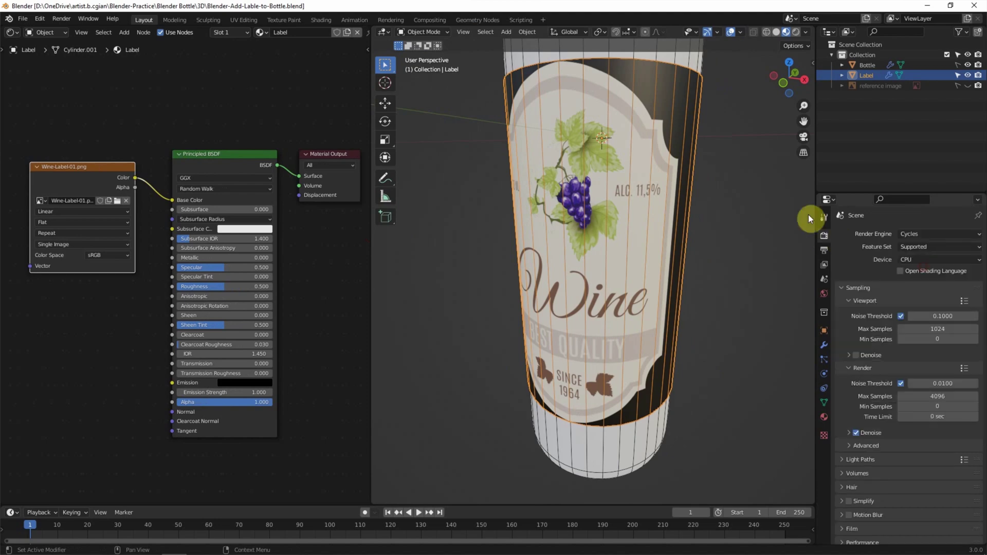
pyautogui.click(786, 32)
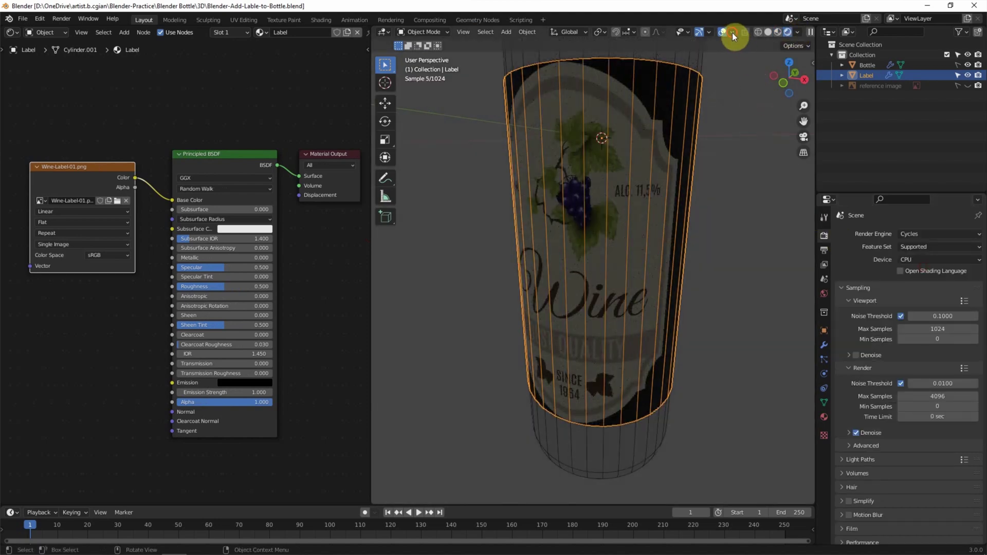
pyautogui.click(731, 32)
pyautogui.click(667, 206)
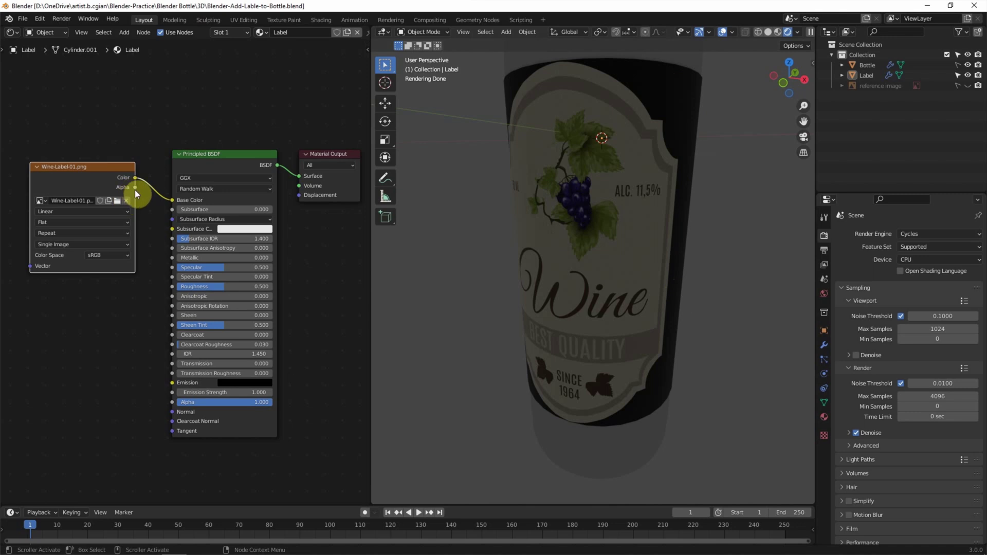
# Step: Link the label image's Alpha to the Principled BSDF Alpha, then select the Bottle object
pyautogui.moveTo(135, 187); pyautogui.dragTo(170, 401)
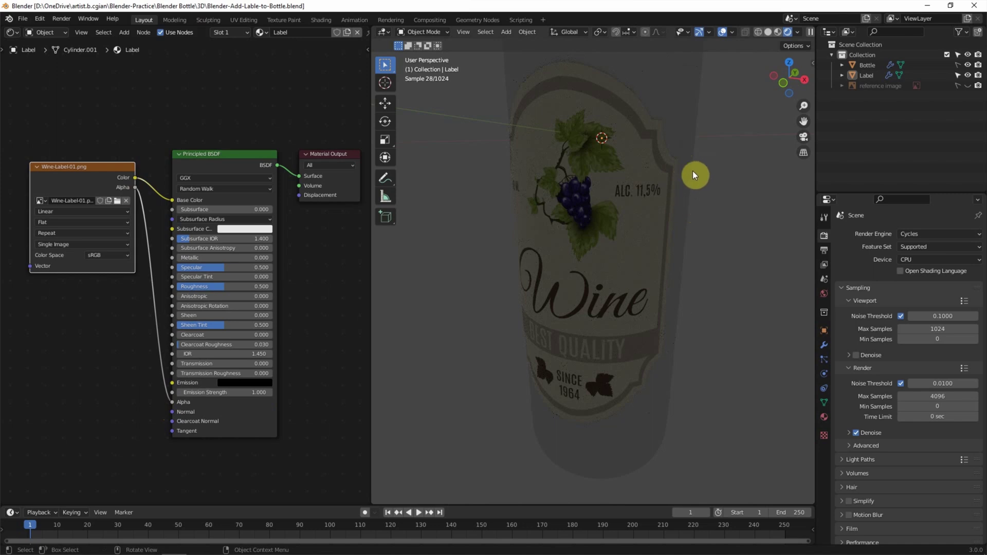
pyautogui.click(864, 65)
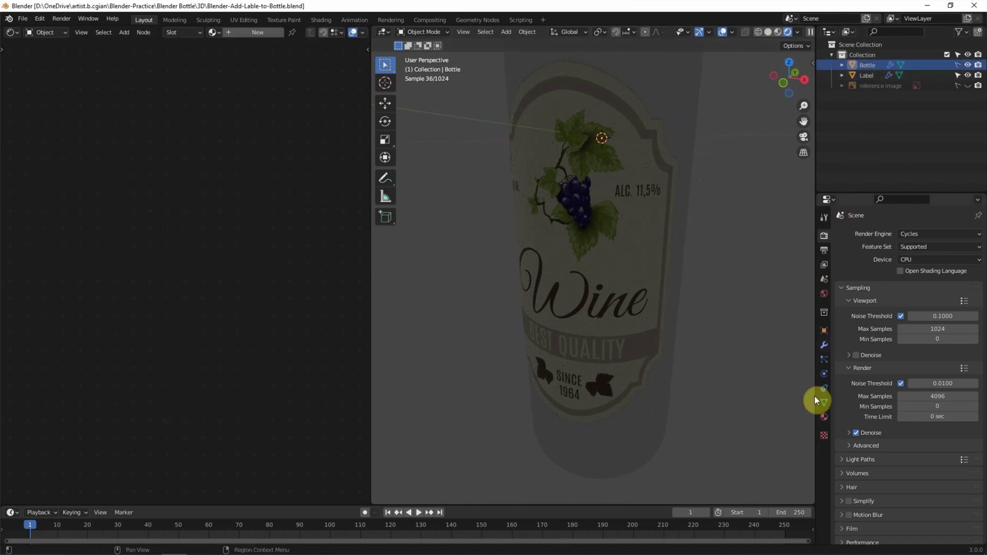
# Step: Create a new material on the bottle and tint its Base Color a slightly darkened green
pyautogui.click(823, 416)
pyautogui.click(875, 279)
pyautogui.write('Glass')
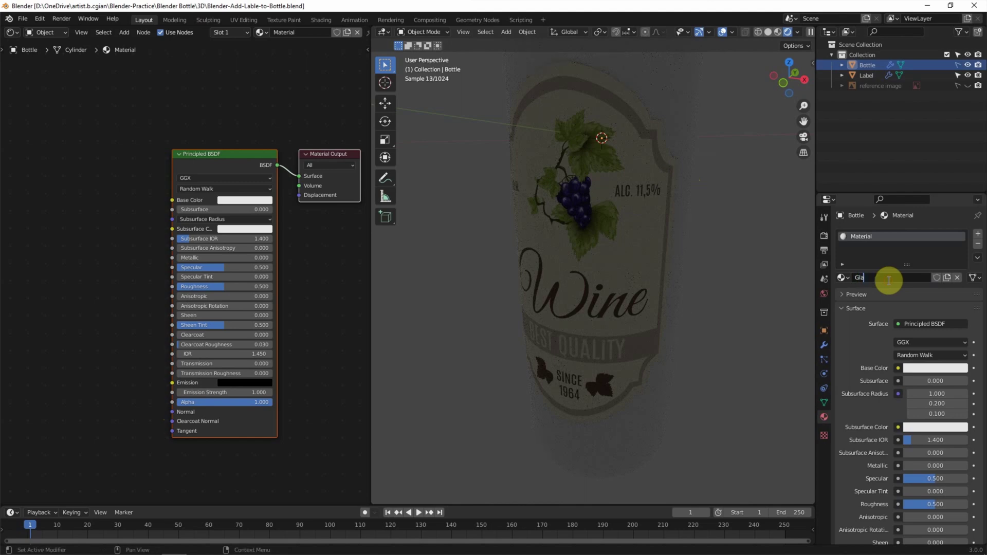
pyautogui.click(912, 367)
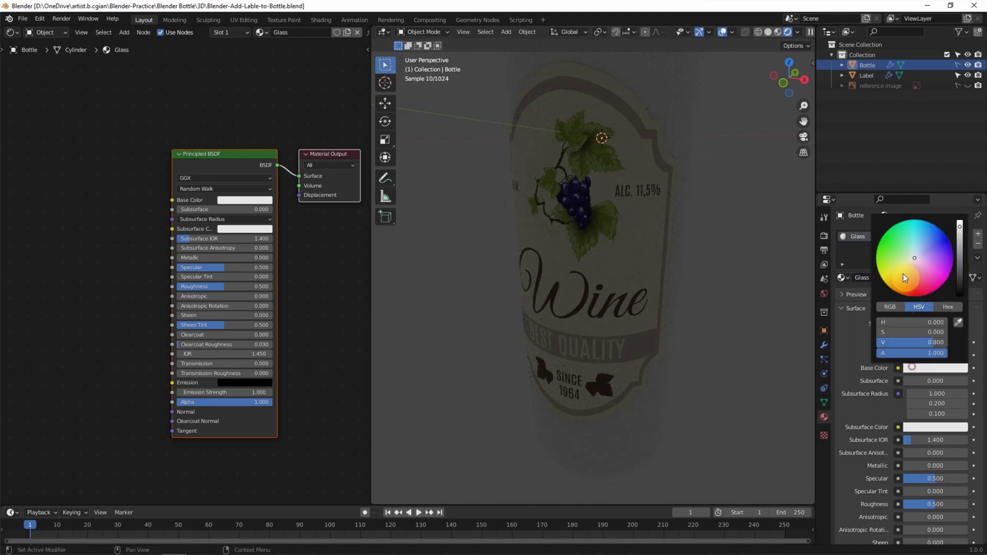
pyautogui.moveTo(912, 259); pyautogui.dragTo(889, 253)
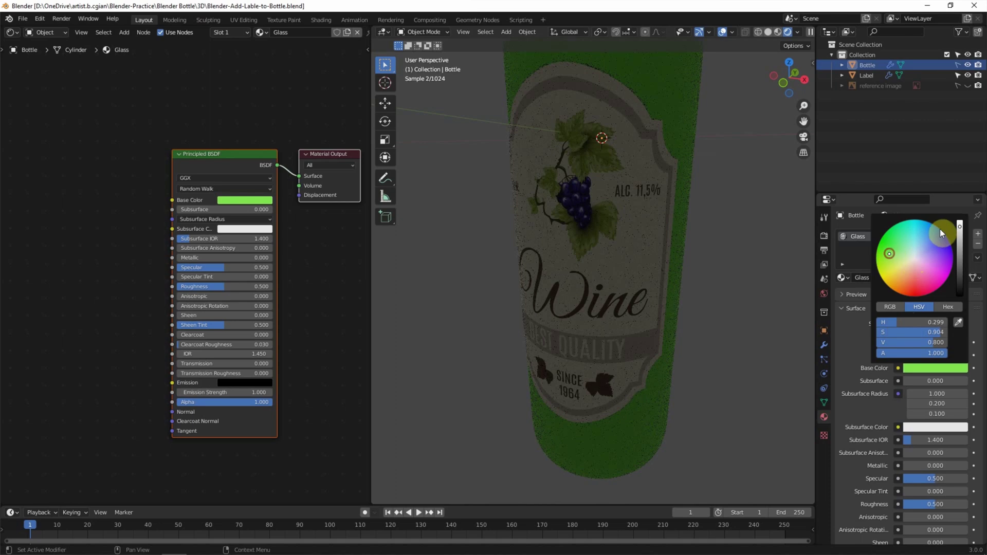
pyautogui.click(960, 229)
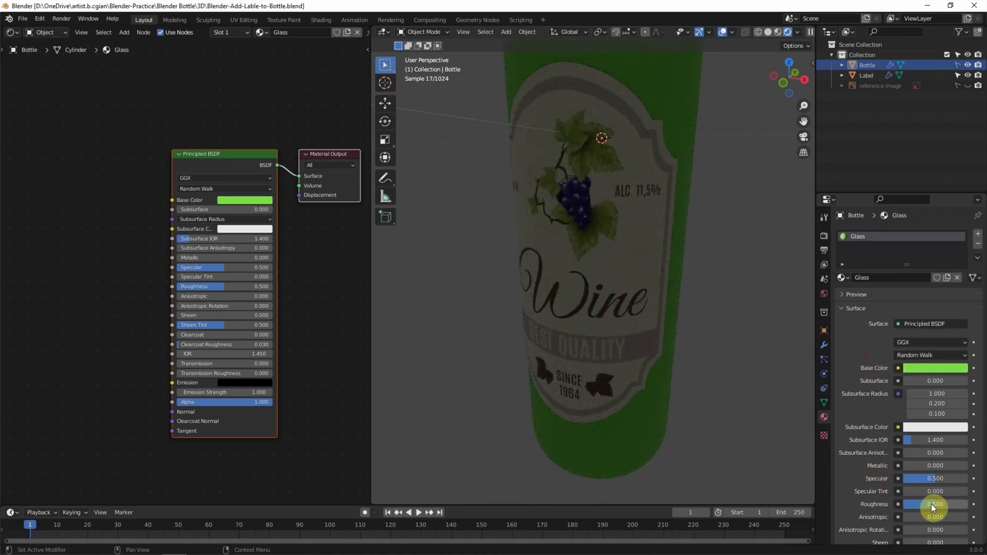
# Step: Make the glass material perfectly smooth with Roughness 0 and fully transmissive with Transmission 1
pyautogui.moveTo(931, 504); pyautogui.dragTo(910, 503)
pyautogui.scroll(-5, 869, 465)
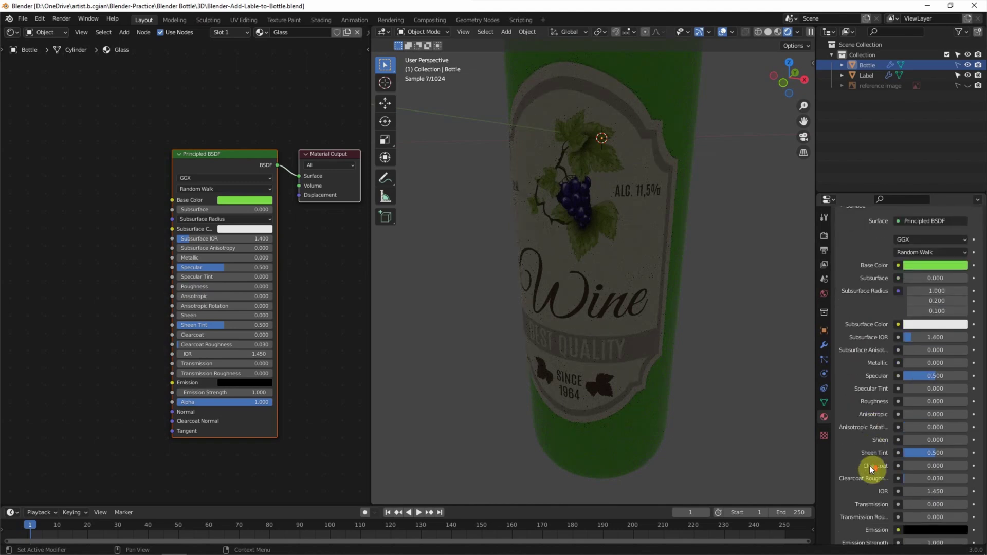
pyautogui.moveTo(905, 462); pyautogui.dragTo(970, 465)
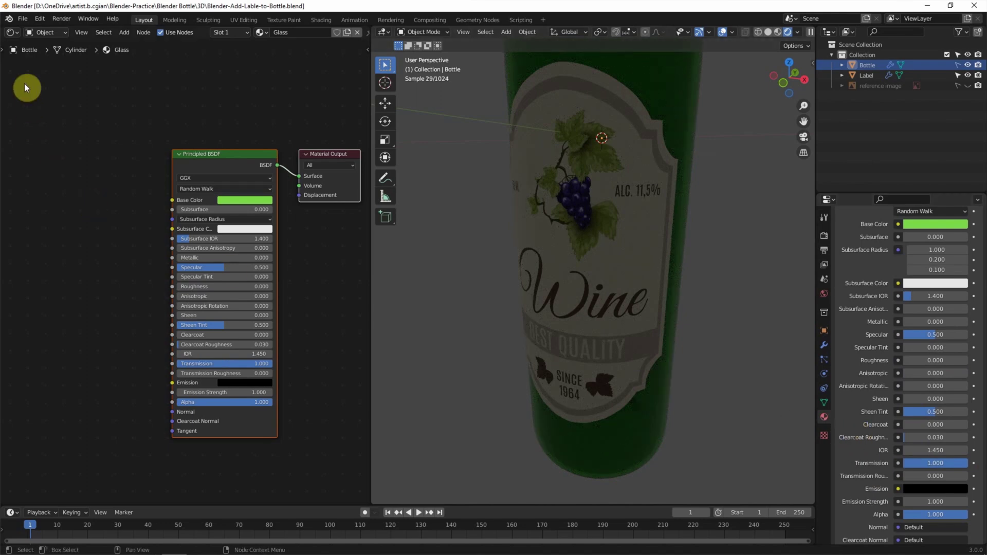
# Step: Turn the node area into a front-orthographic 3D Viewport and add an Area light to the scene
pyautogui.click(12, 33)
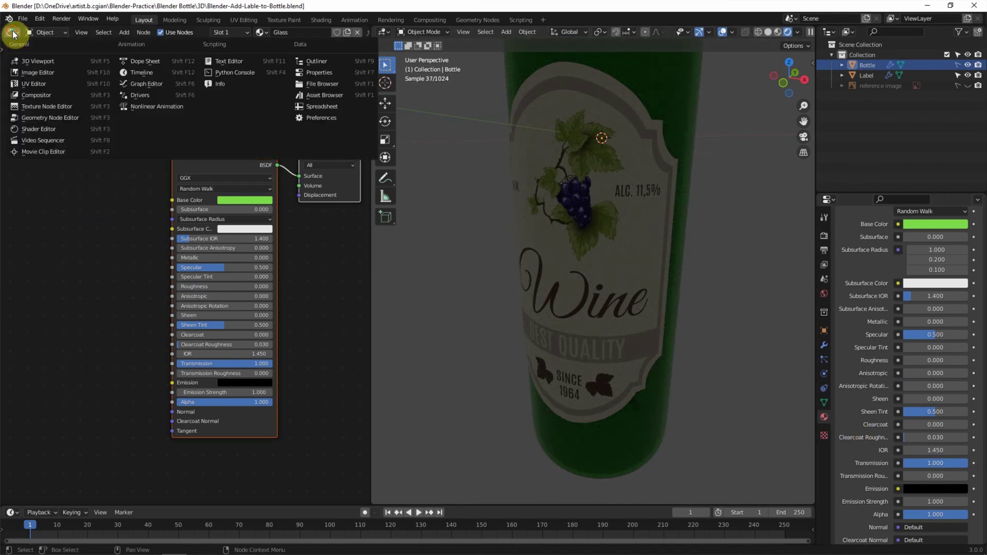
pyautogui.click(26, 59)
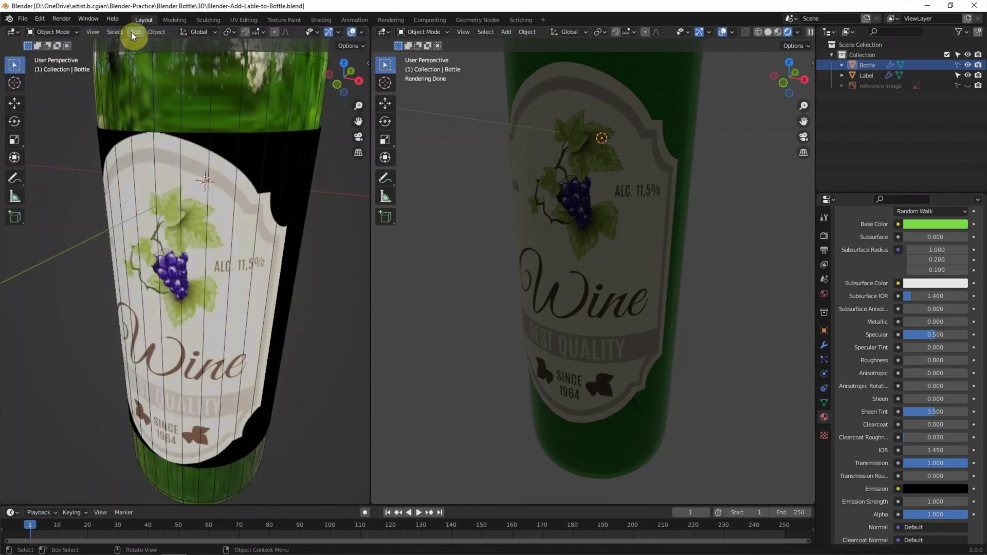
pyautogui.click(133, 34)
pyautogui.moveTo(154, 170)
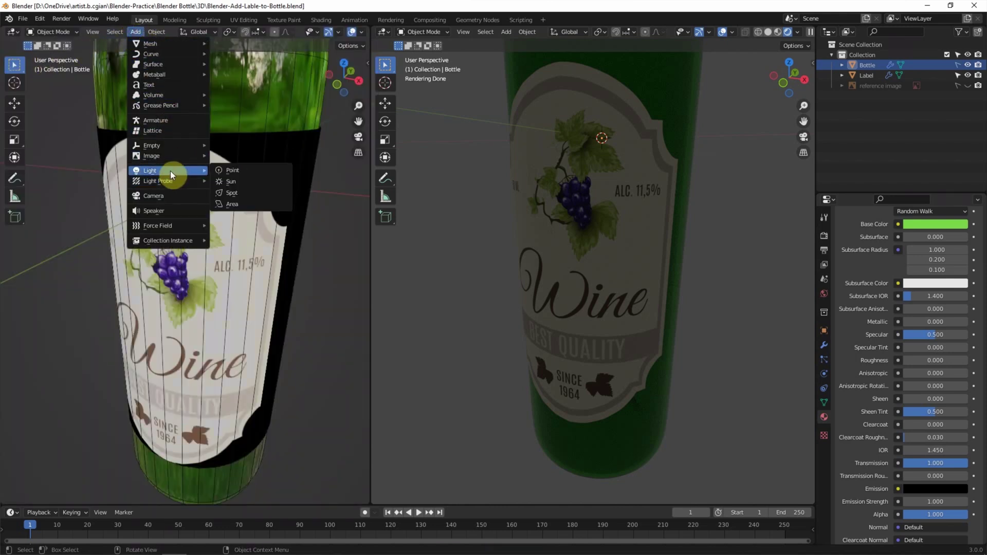
pyautogui.click(246, 205)
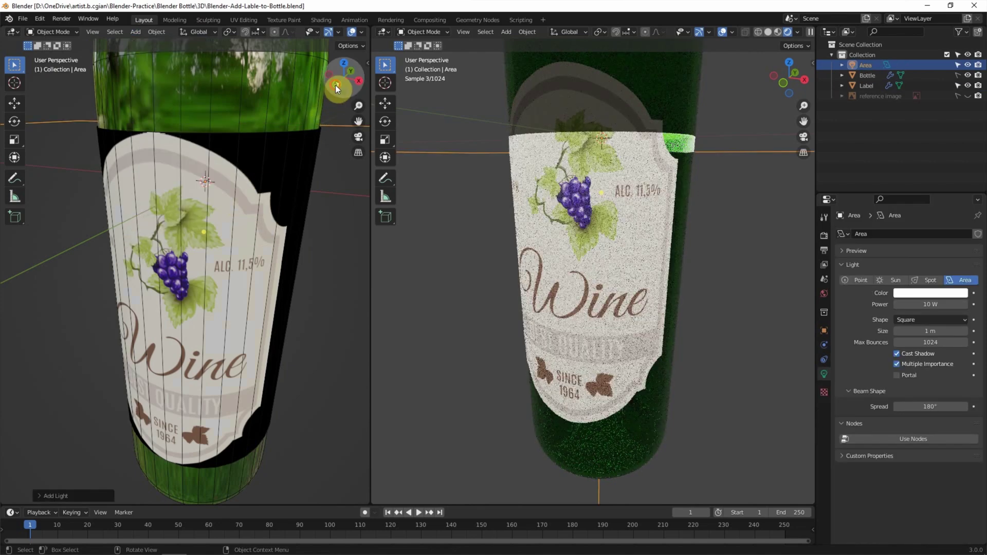
pyautogui.click(337, 88)
pyautogui.scroll(-3, 235, 242)
pyautogui.scroll(-2, 230, 241)
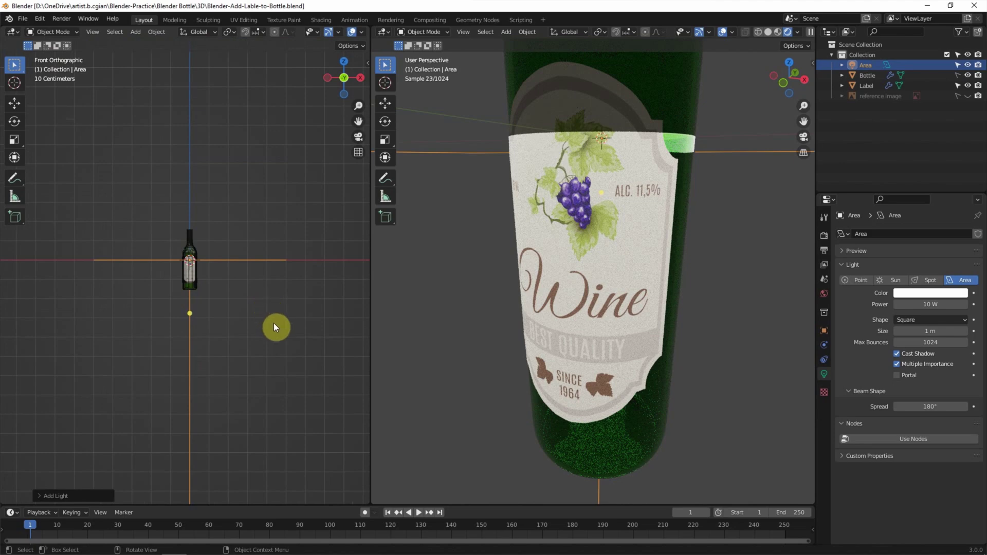
pyautogui.press('r')
# Step: Rotate the Area light toward the bottle, move it to the bottle's left, and view the bottle from the front
pyautogui.click(249, 186)
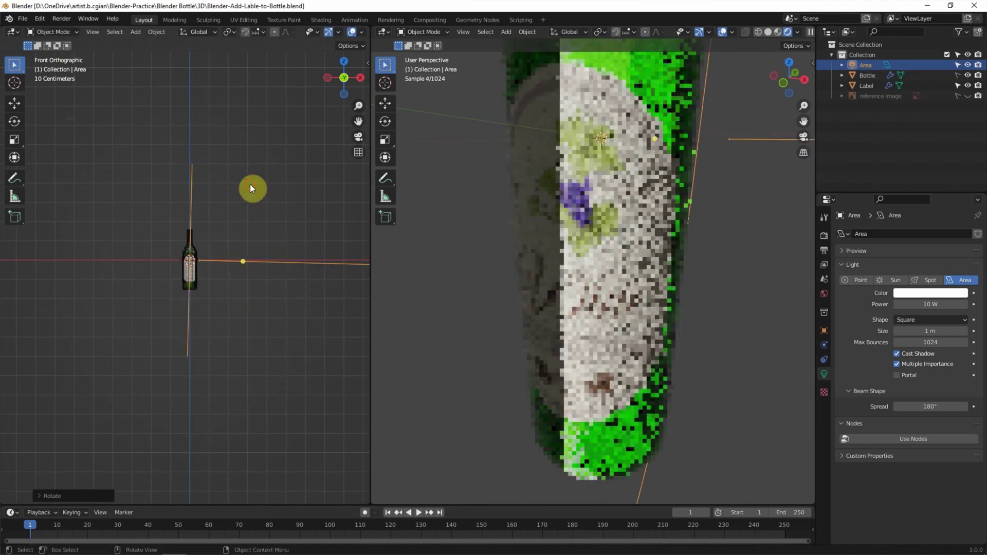
pyautogui.press('g')
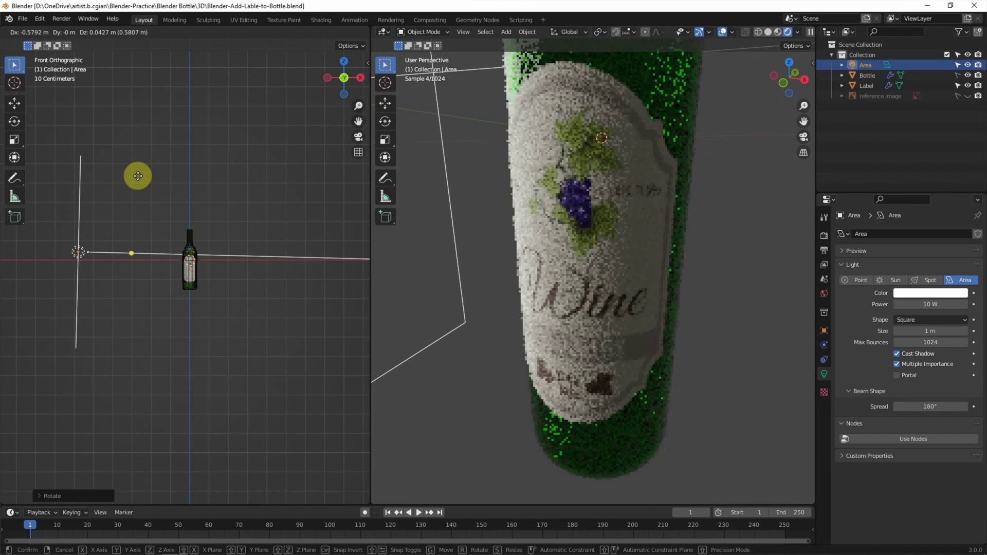
pyautogui.click(137, 176)
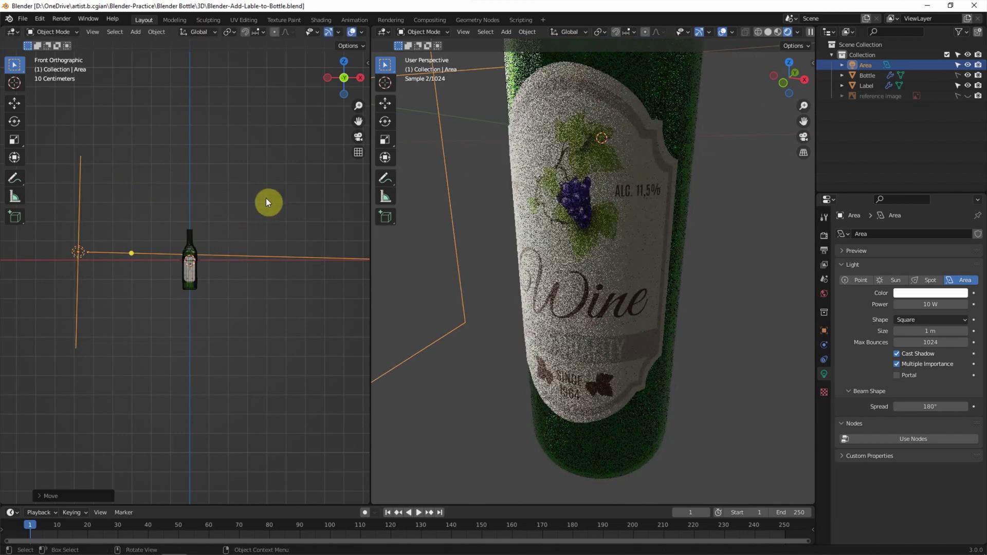
pyautogui.click(781, 84)
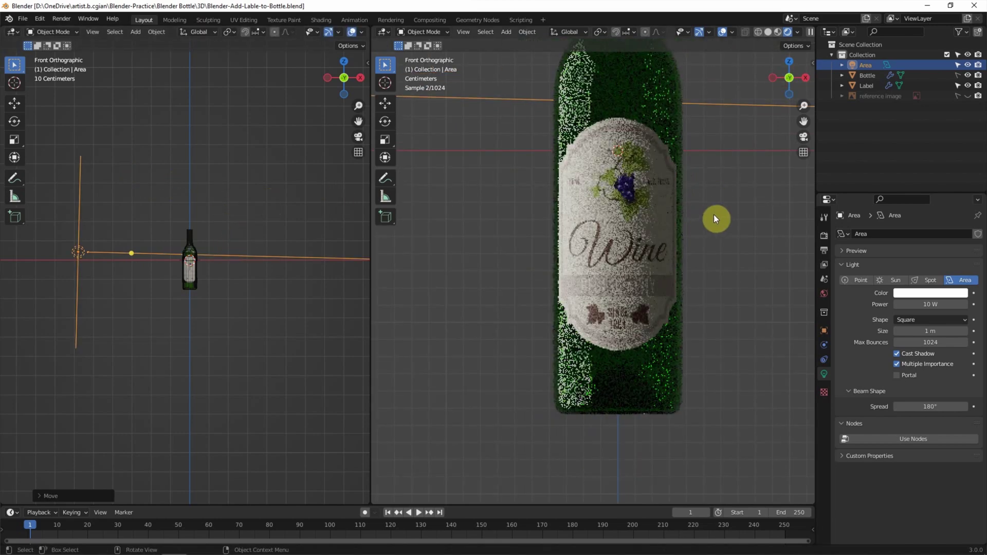
pyautogui.scroll(-2, 719, 239)
pyautogui.scroll(-1, 719, 240)
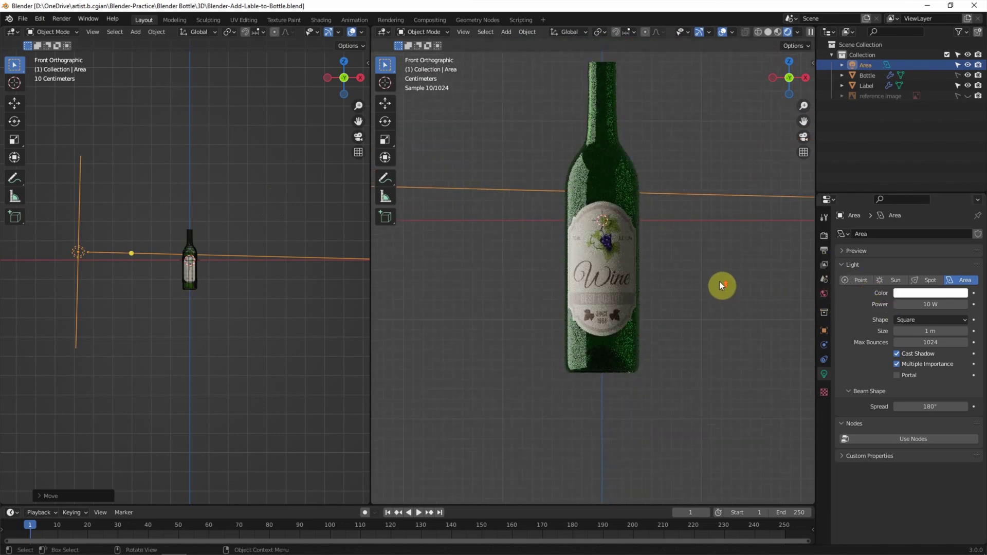
pyautogui.scroll(1, 720, 282)
pyautogui.scroll(1, 720, 282)
pyautogui.scroll(-1, 719, 281)
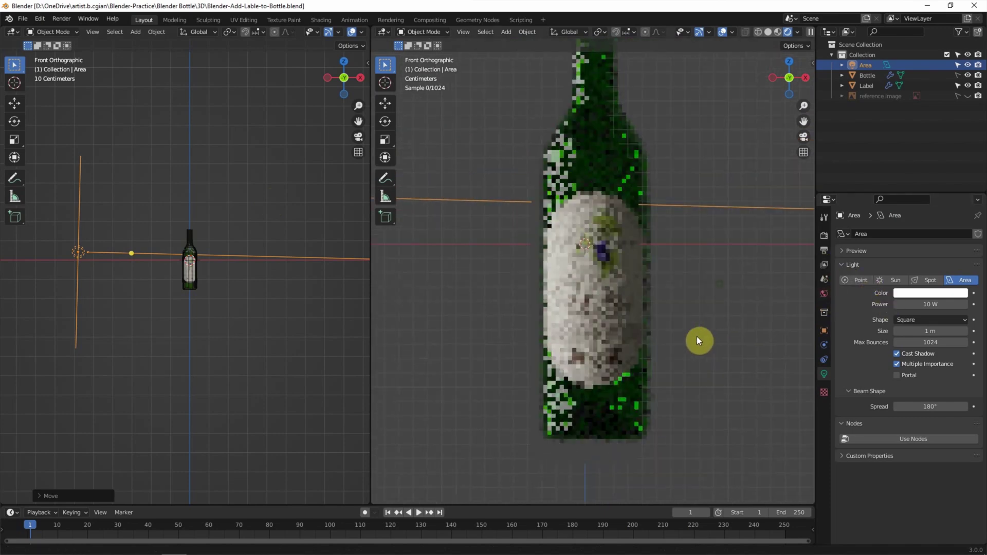
pyautogui.scroll(-1, 696, 350)
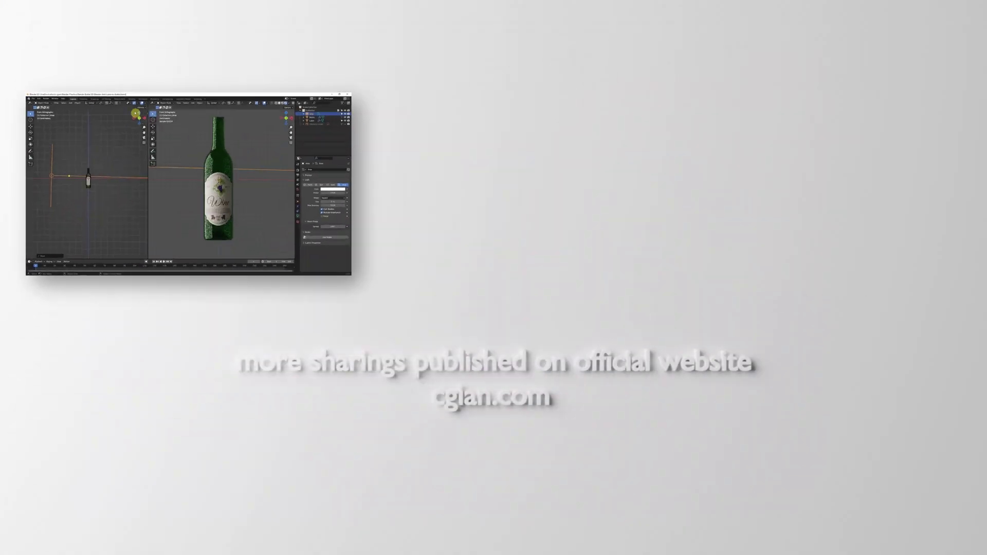